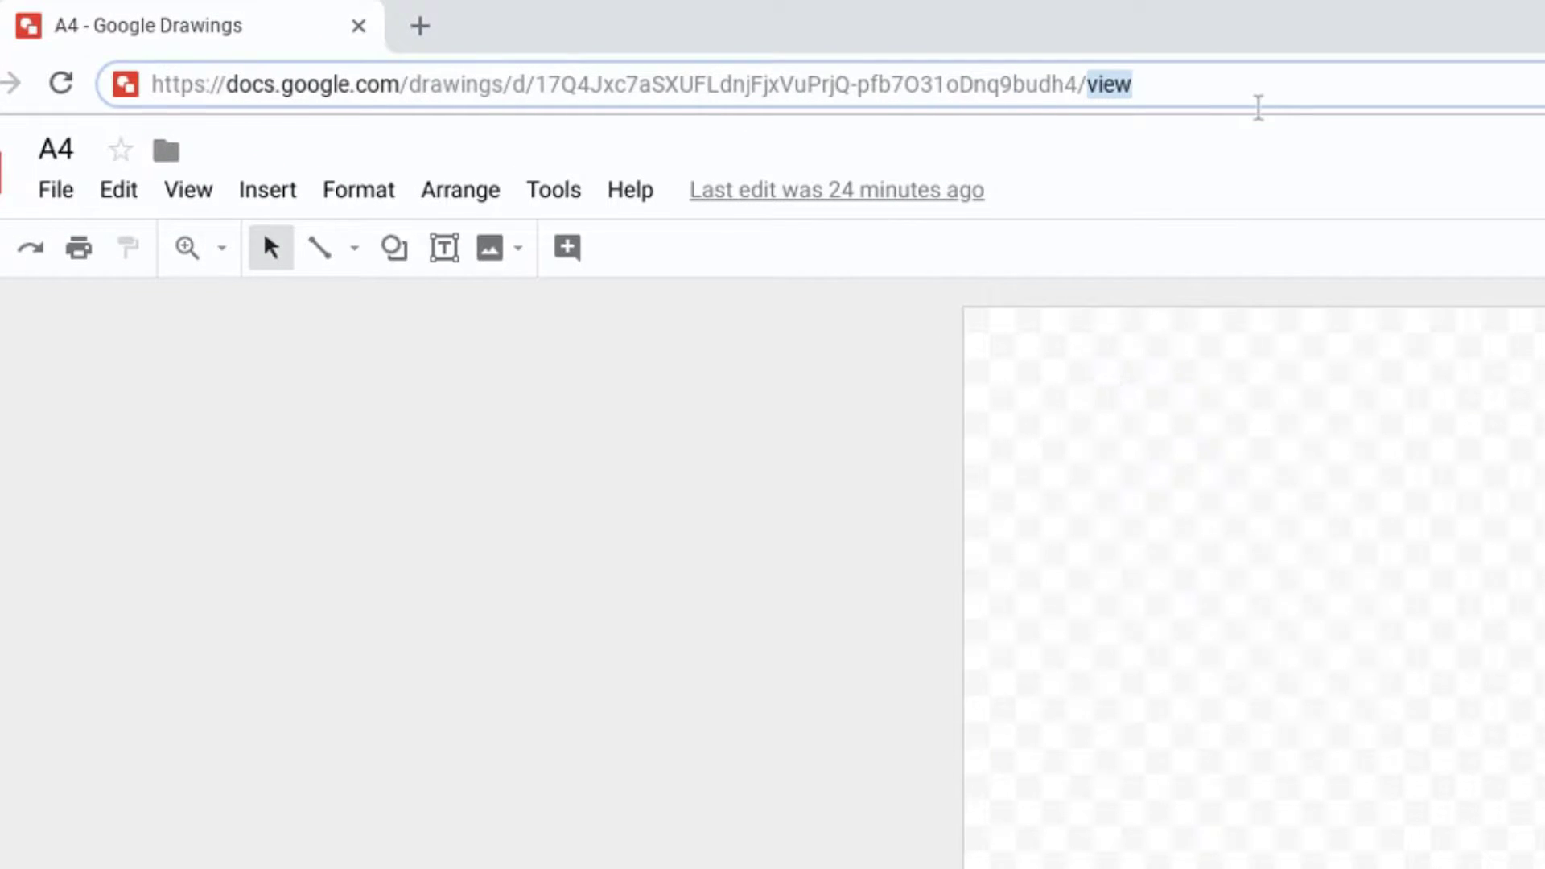
- Replace 'view' with 'copy' at the end of the A4 drawing's URL and copy the link
{"action": "type", "text": "copy"}
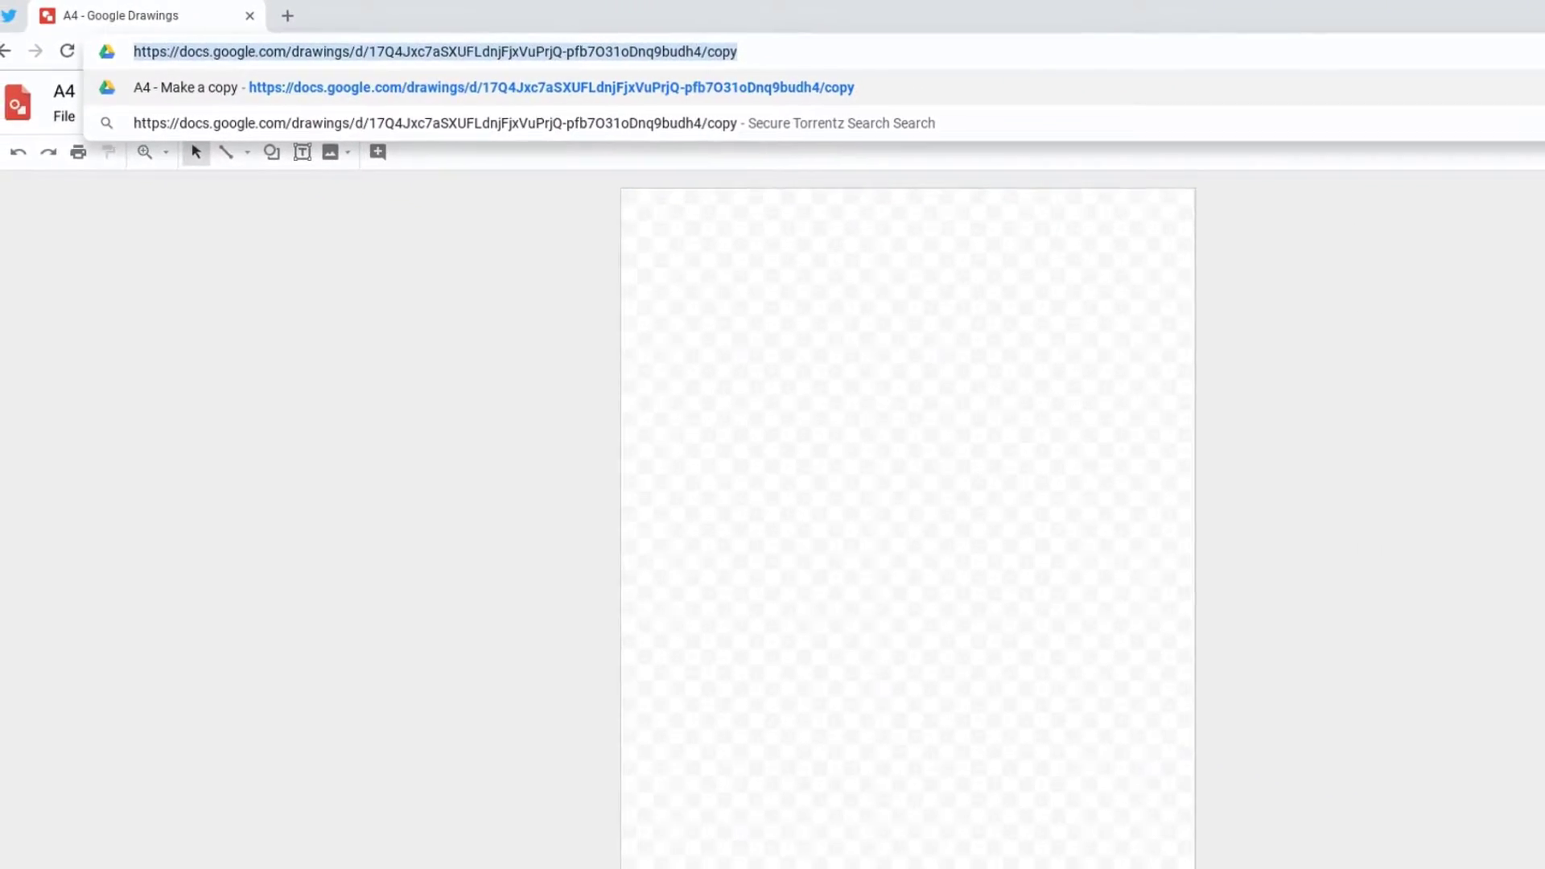
{"action": "right_click", "coordinate": [609, 43]}
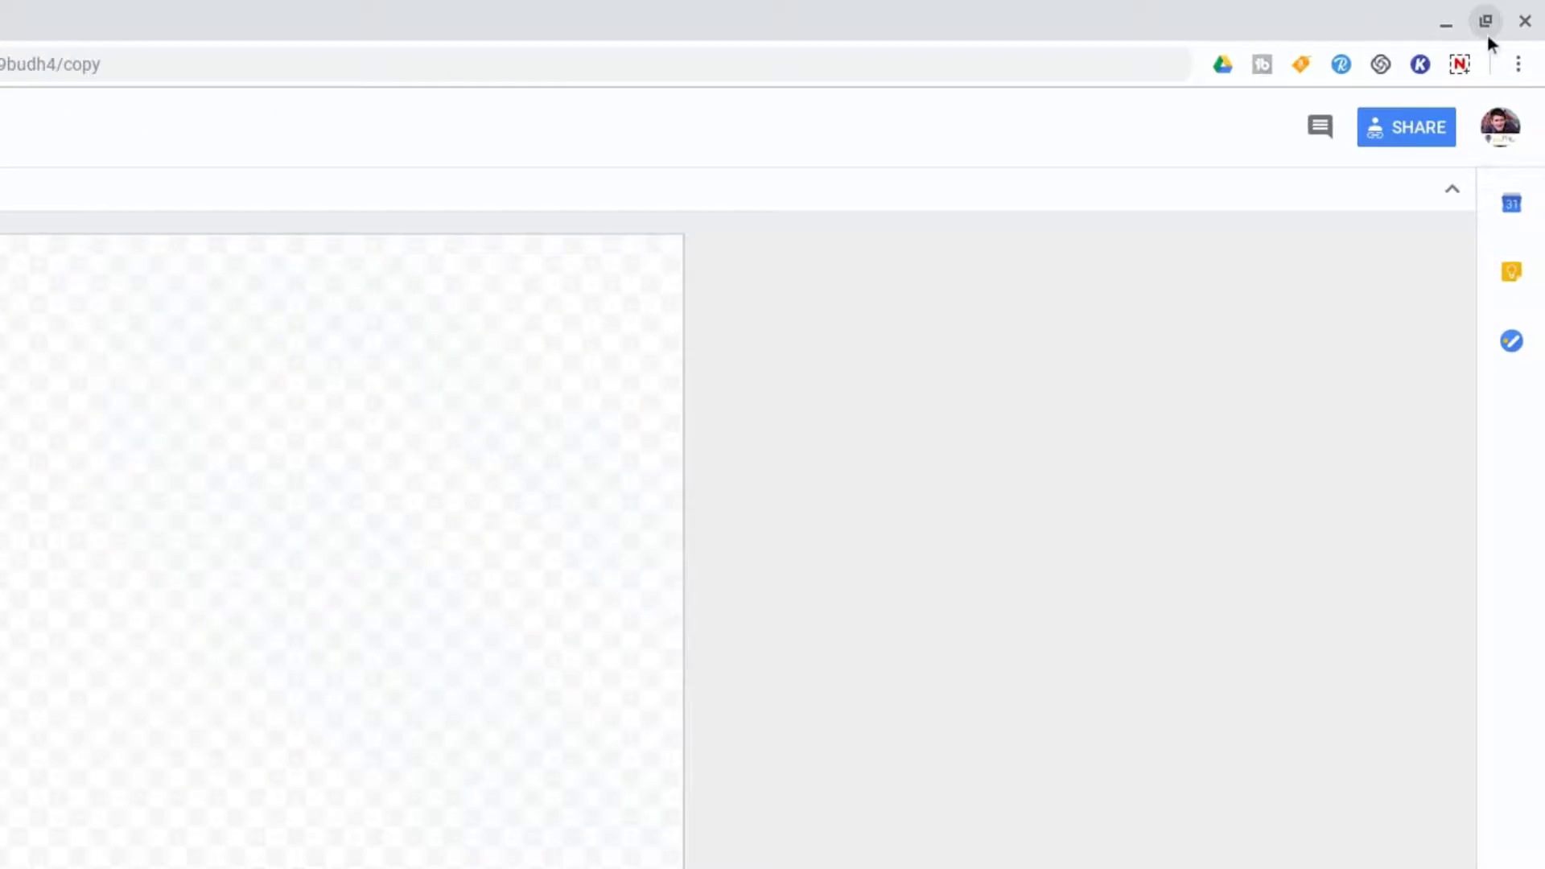
- Go to Chrome Settings and open Manage search engines under the Search engine section
{"action": "left_click", "coordinate": [1527, 42]}
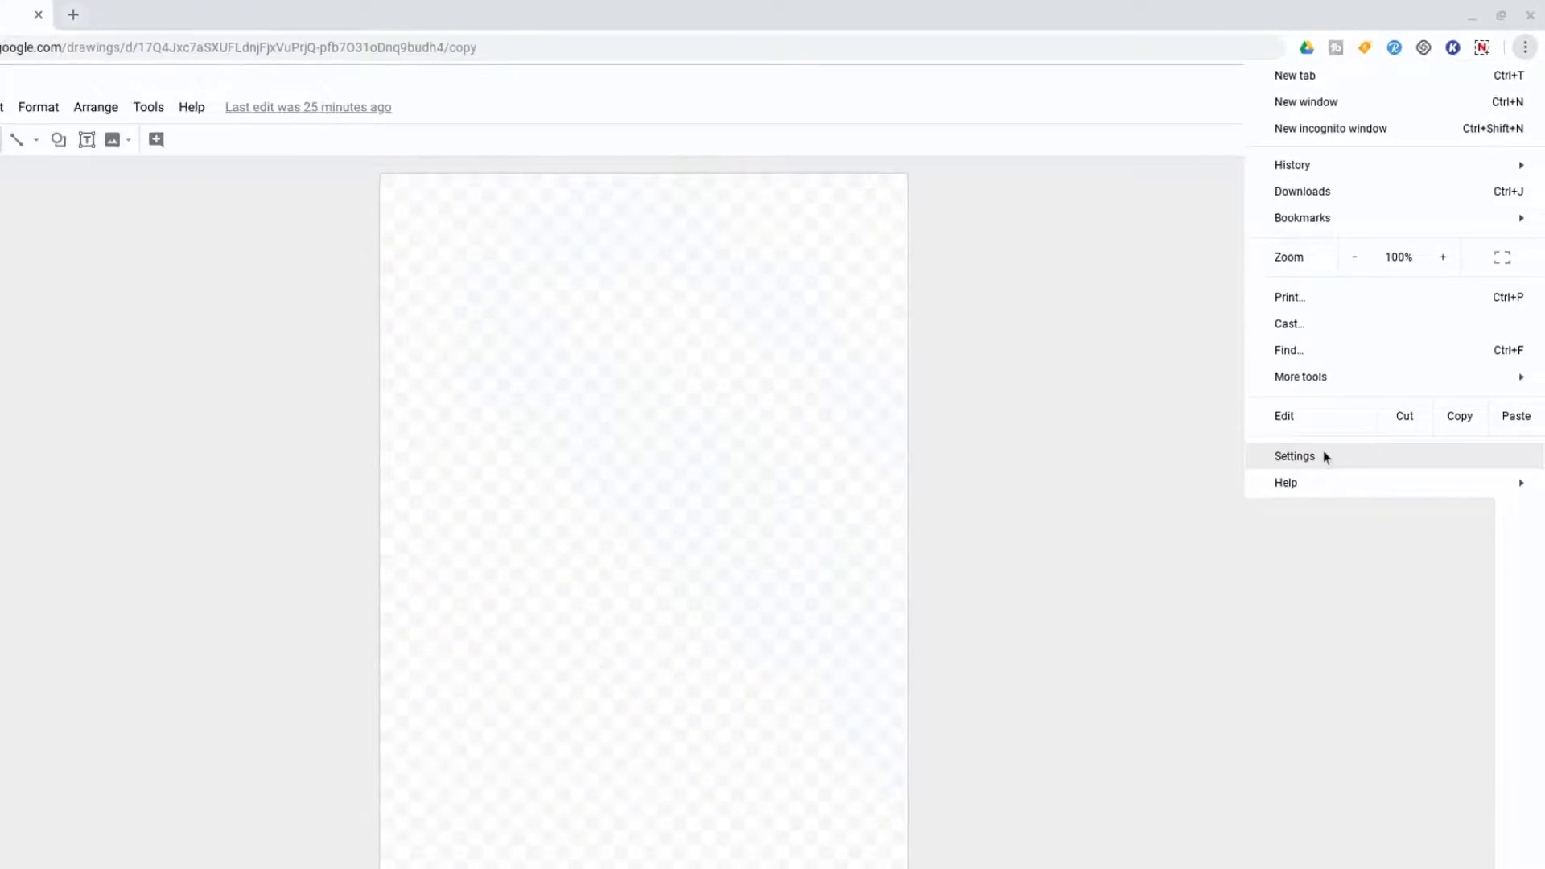
{"action": "left_click", "coordinate": [1167, 779]}
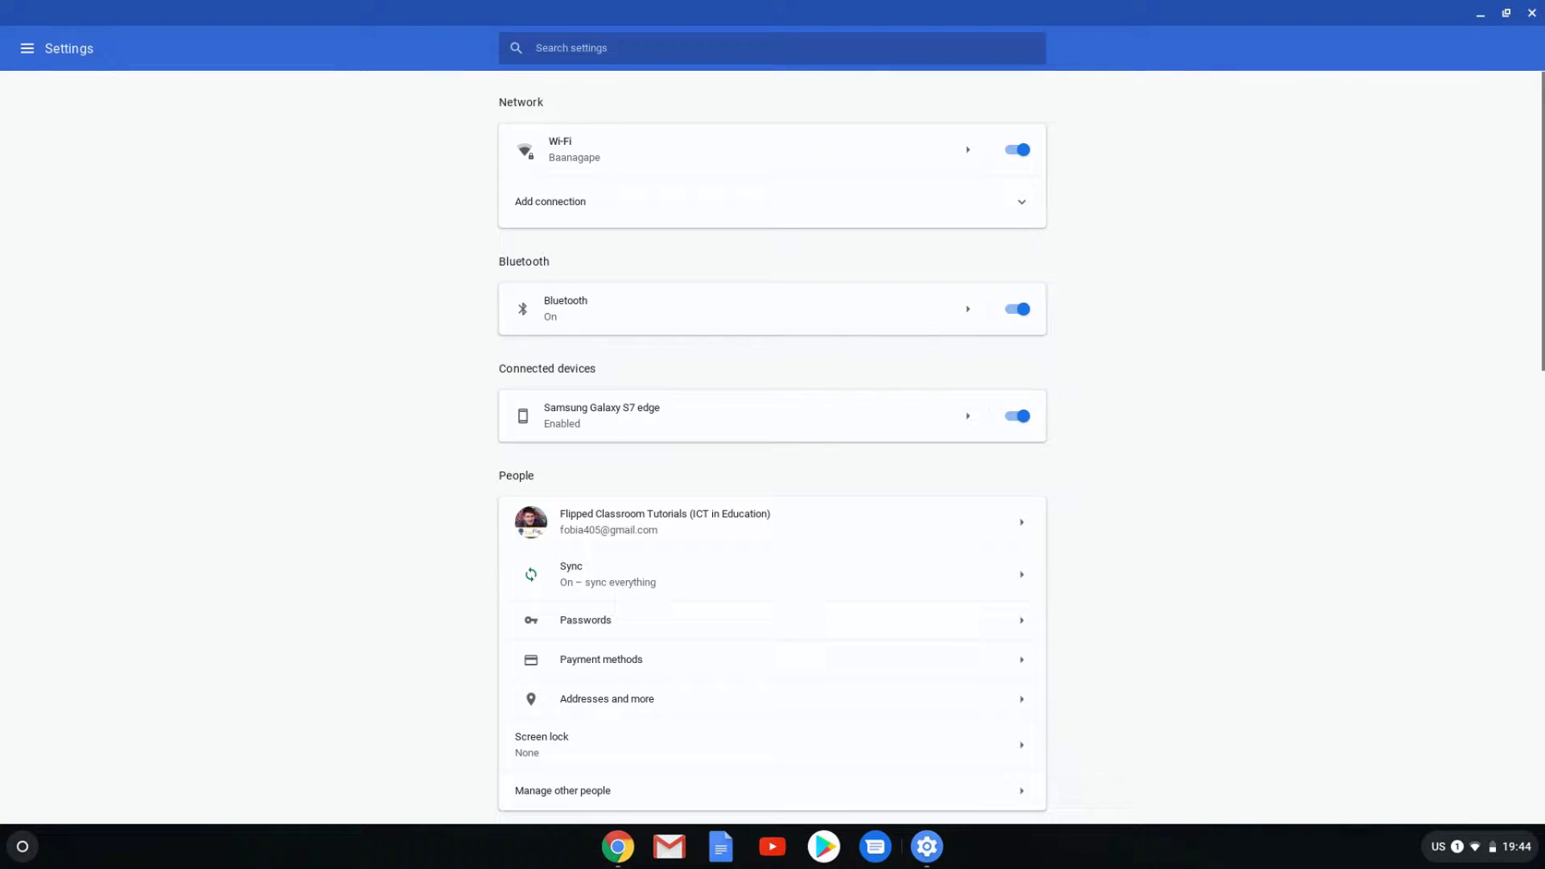
{"action": "scroll", "coordinate": [1510, 361], "scroll_direction": "down", "scroll_amount": 15}
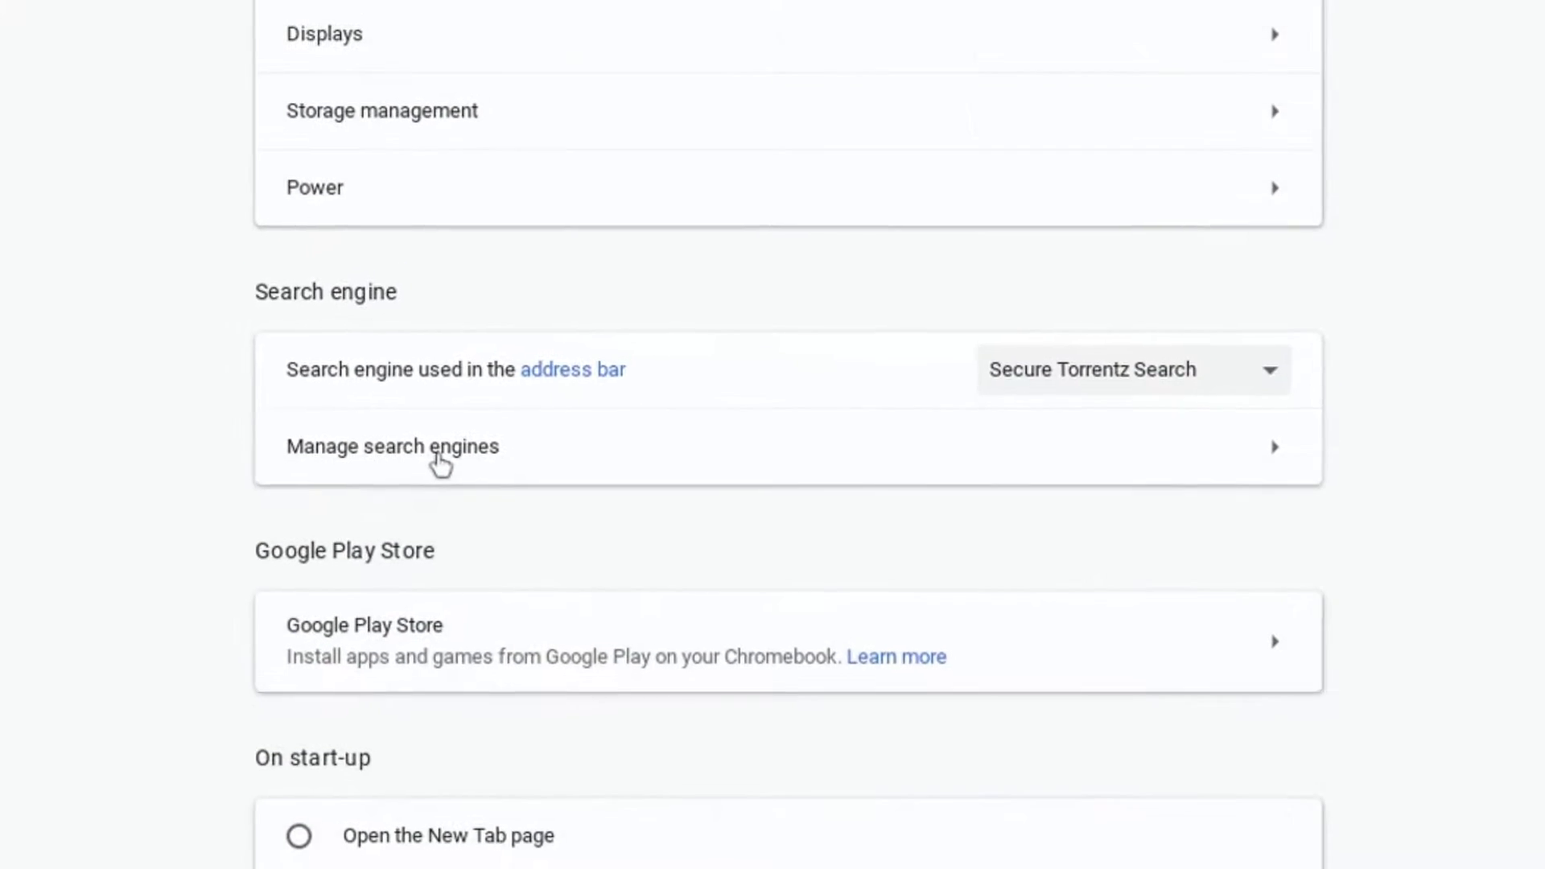
{"action": "left_click", "coordinate": [461, 368]}
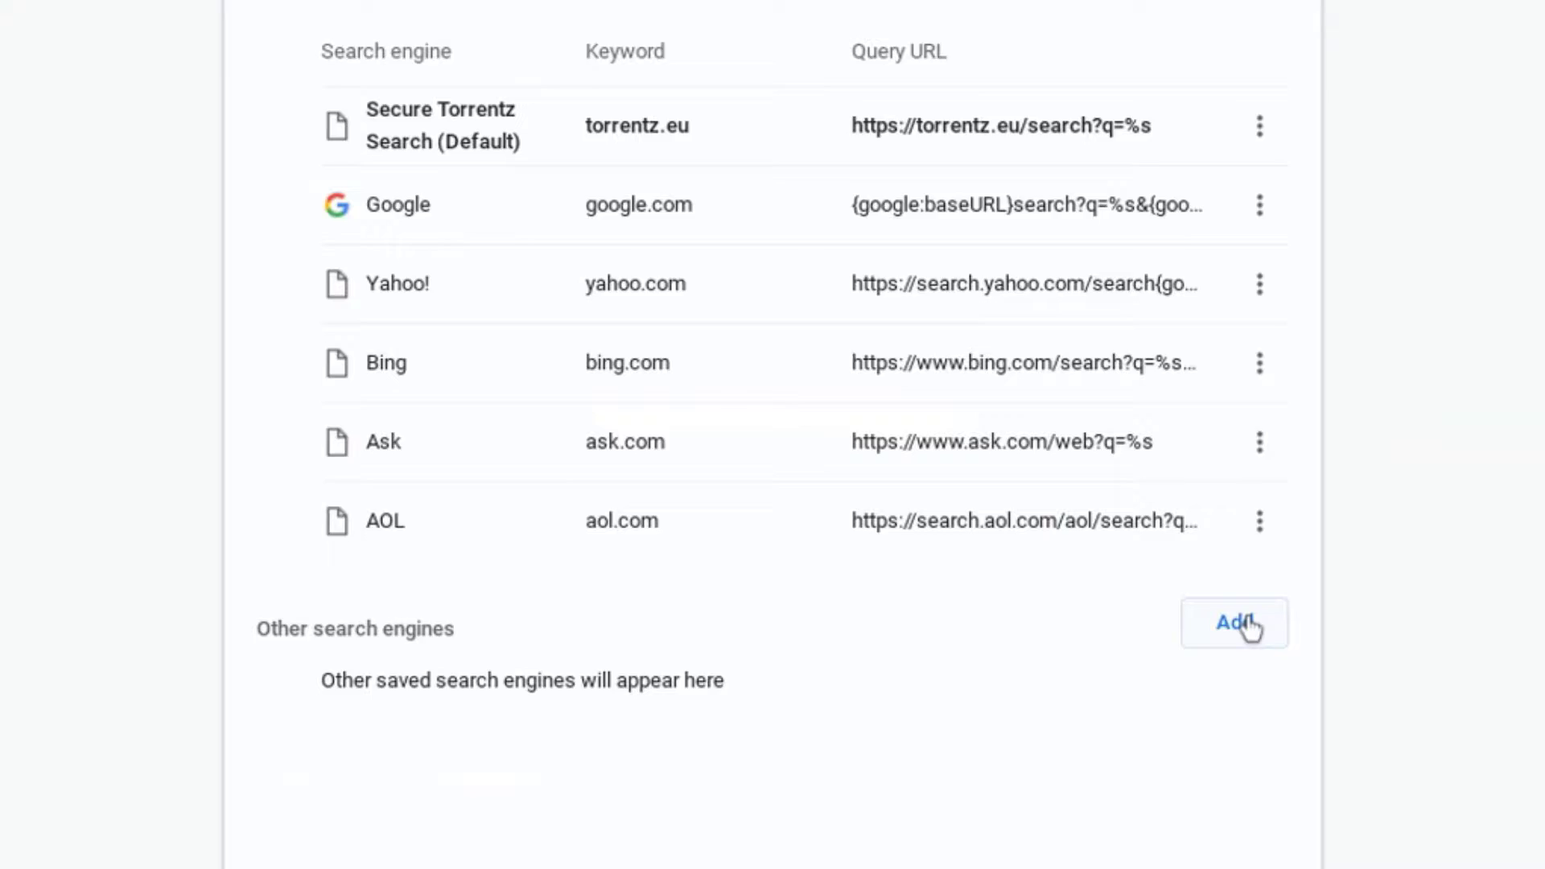
- Add a search engine named a4 with keyword a4, using the pasted A4 /copy URL
{"action": "left_click", "coordinate": [1235, 690]}
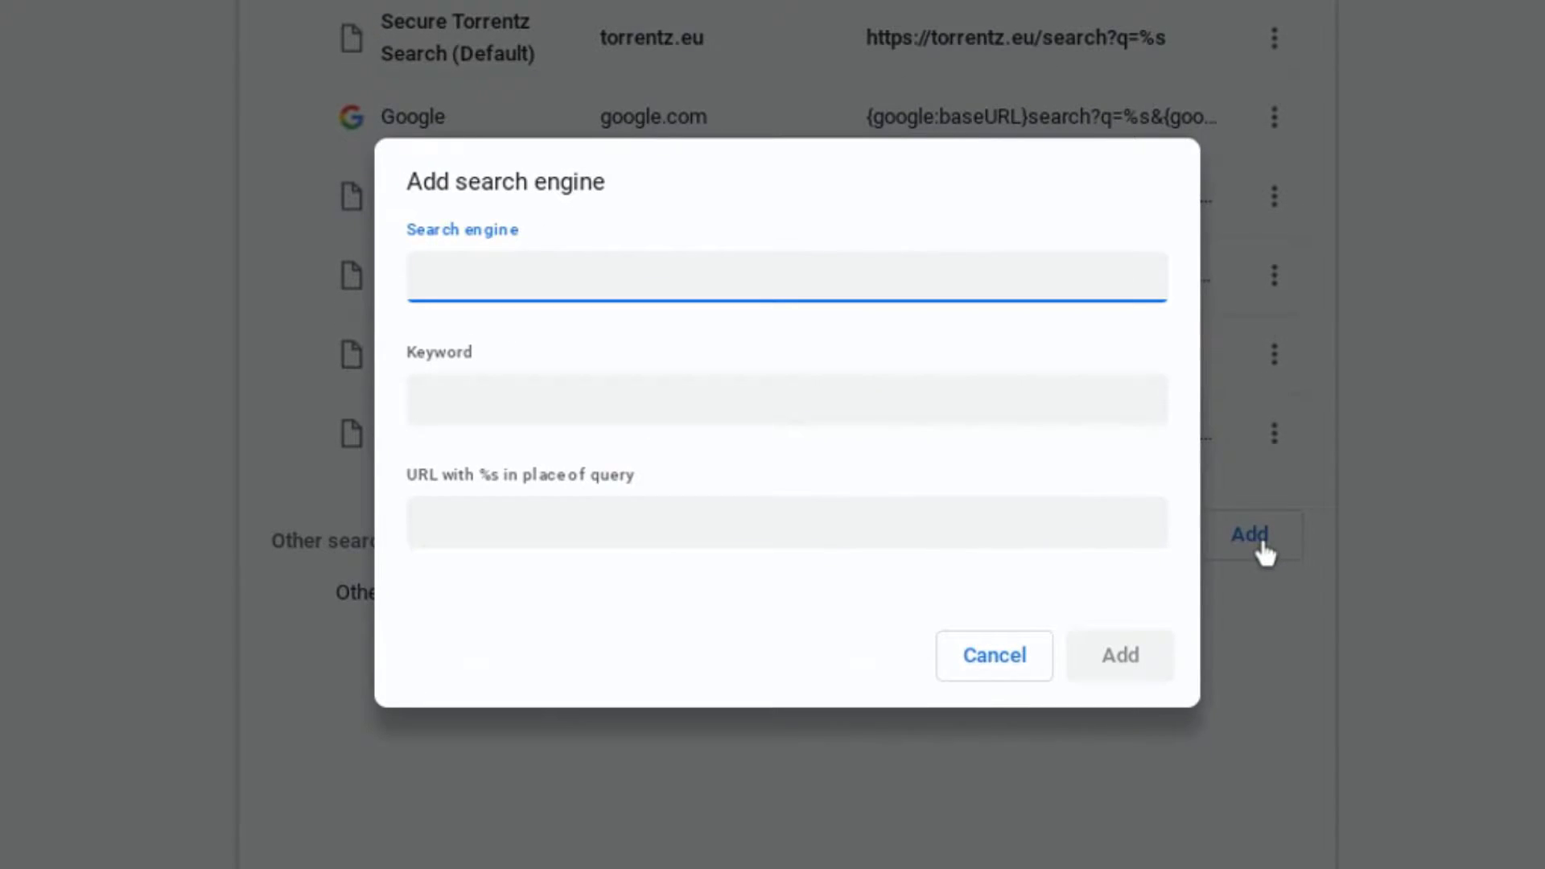
{"action": "type", "text": "a4"}
{"action": "left_click", "coordinate": [601, 409]}
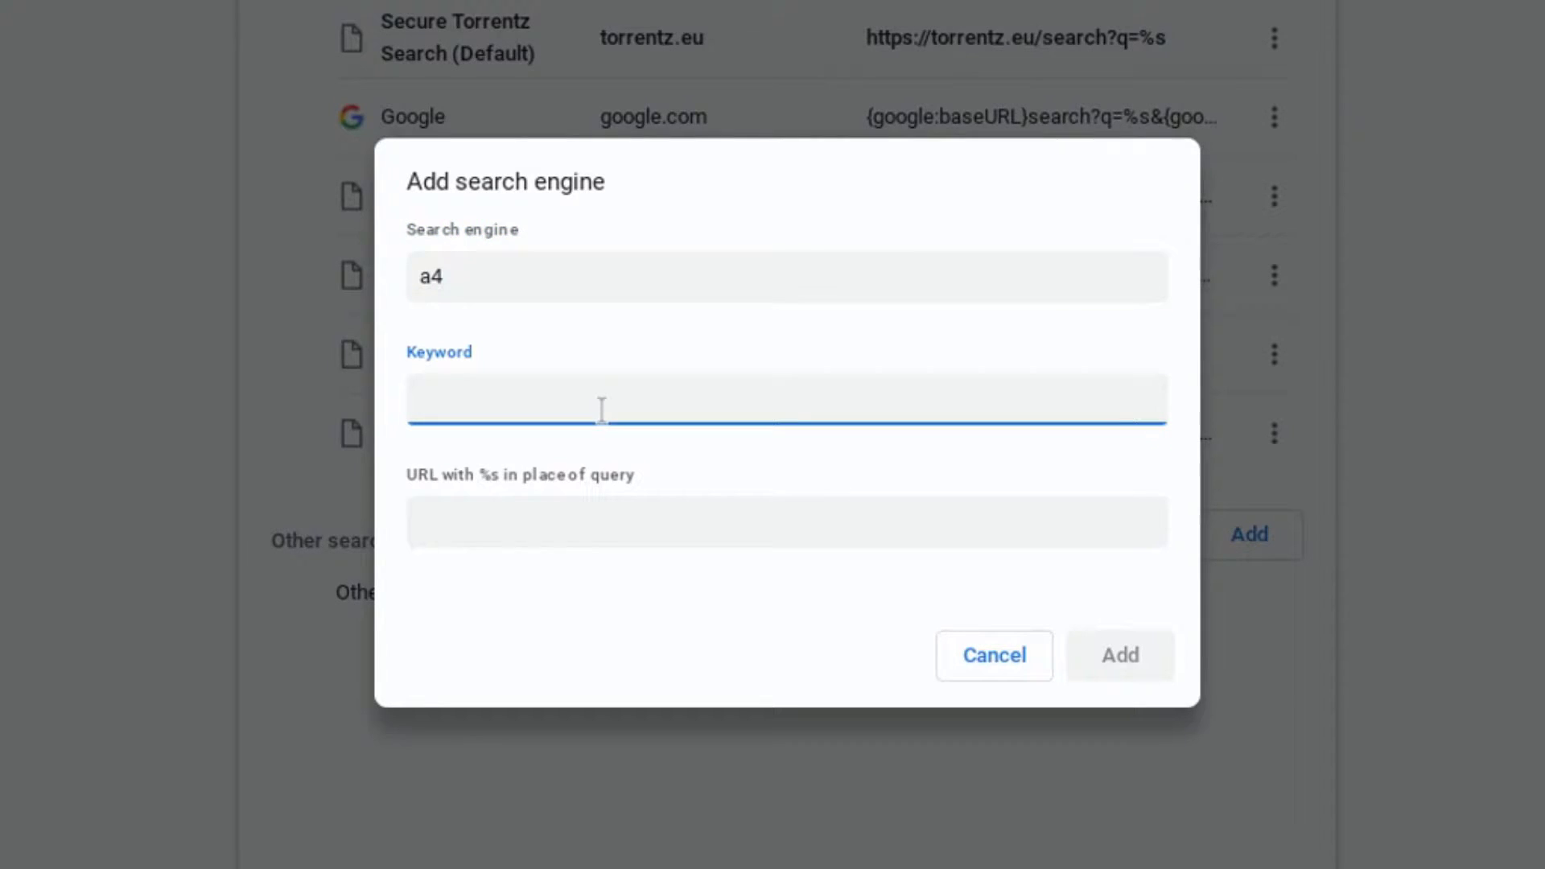
{"action": "type", "text": "a4"}
{"action": "left_click", "coordinate": [586, 527]}
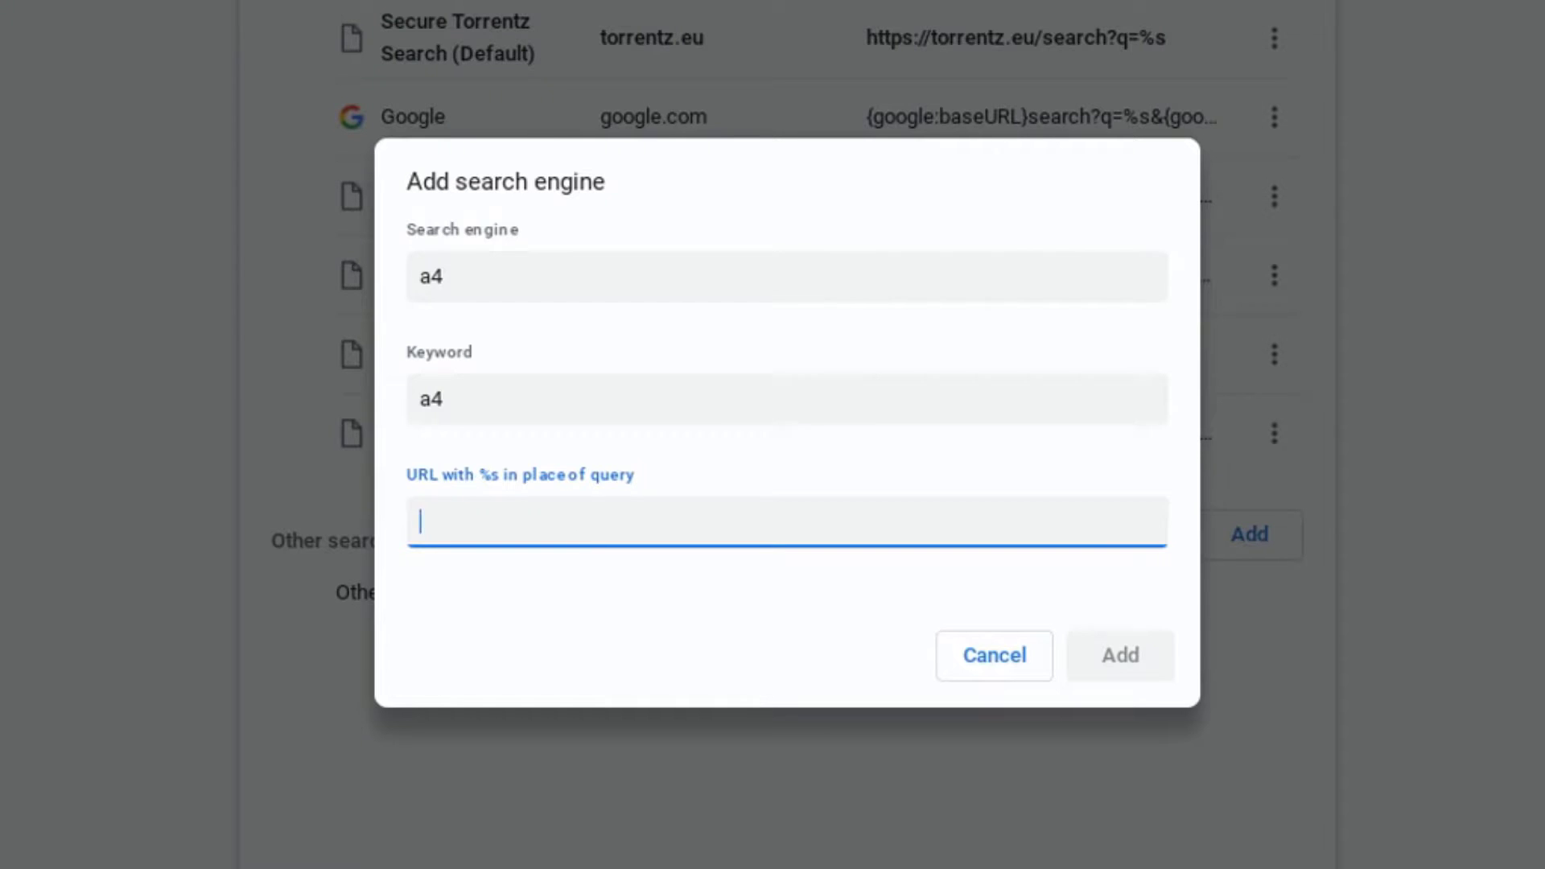
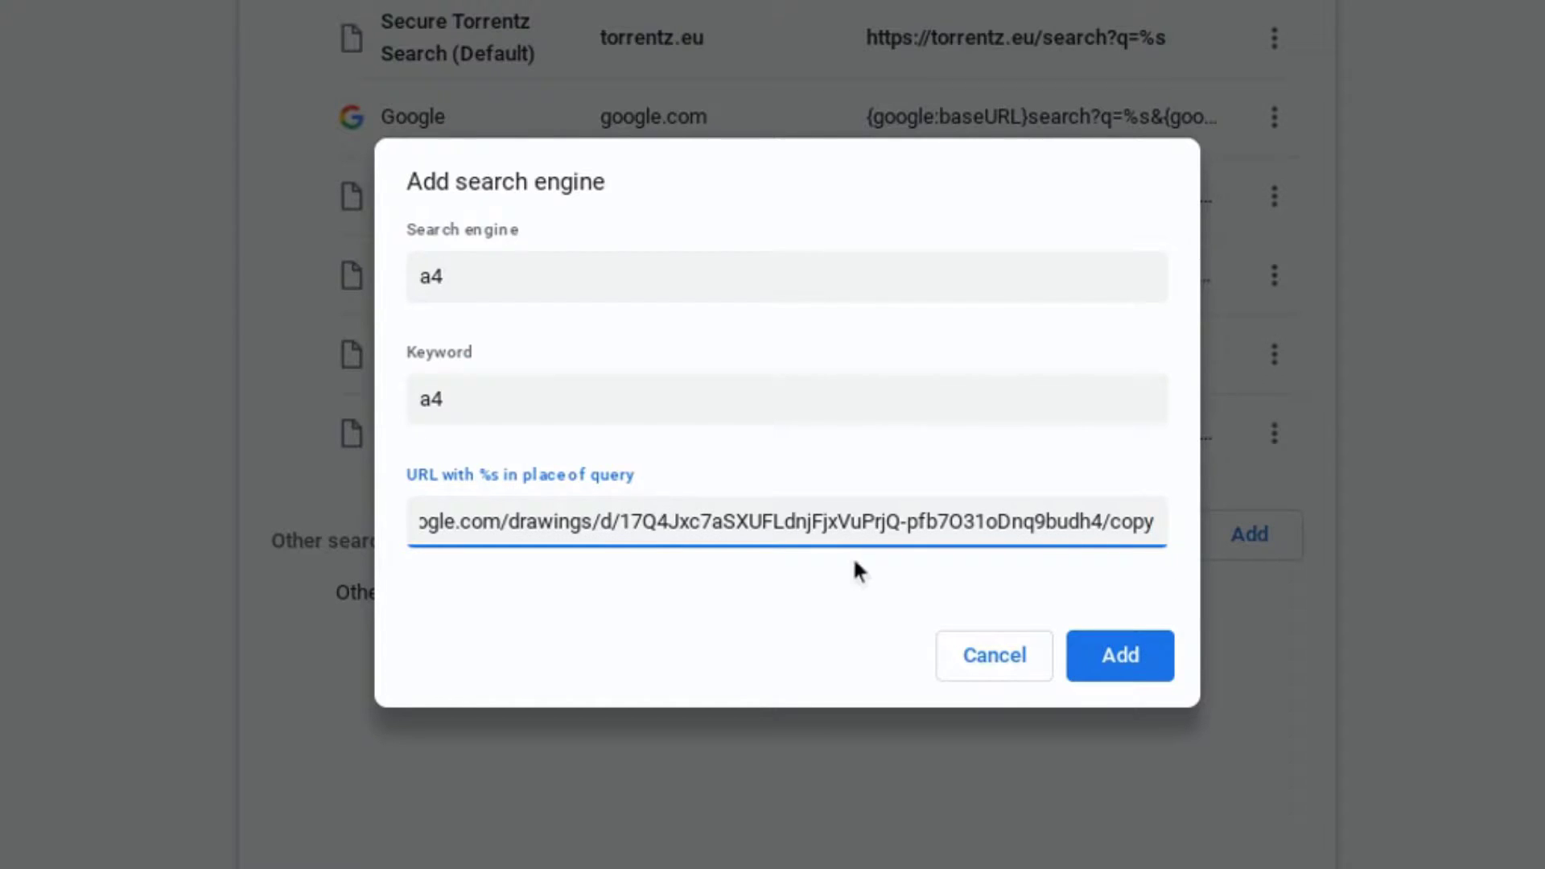
{"action": "left_click", "coordinate": [1146, 644]}
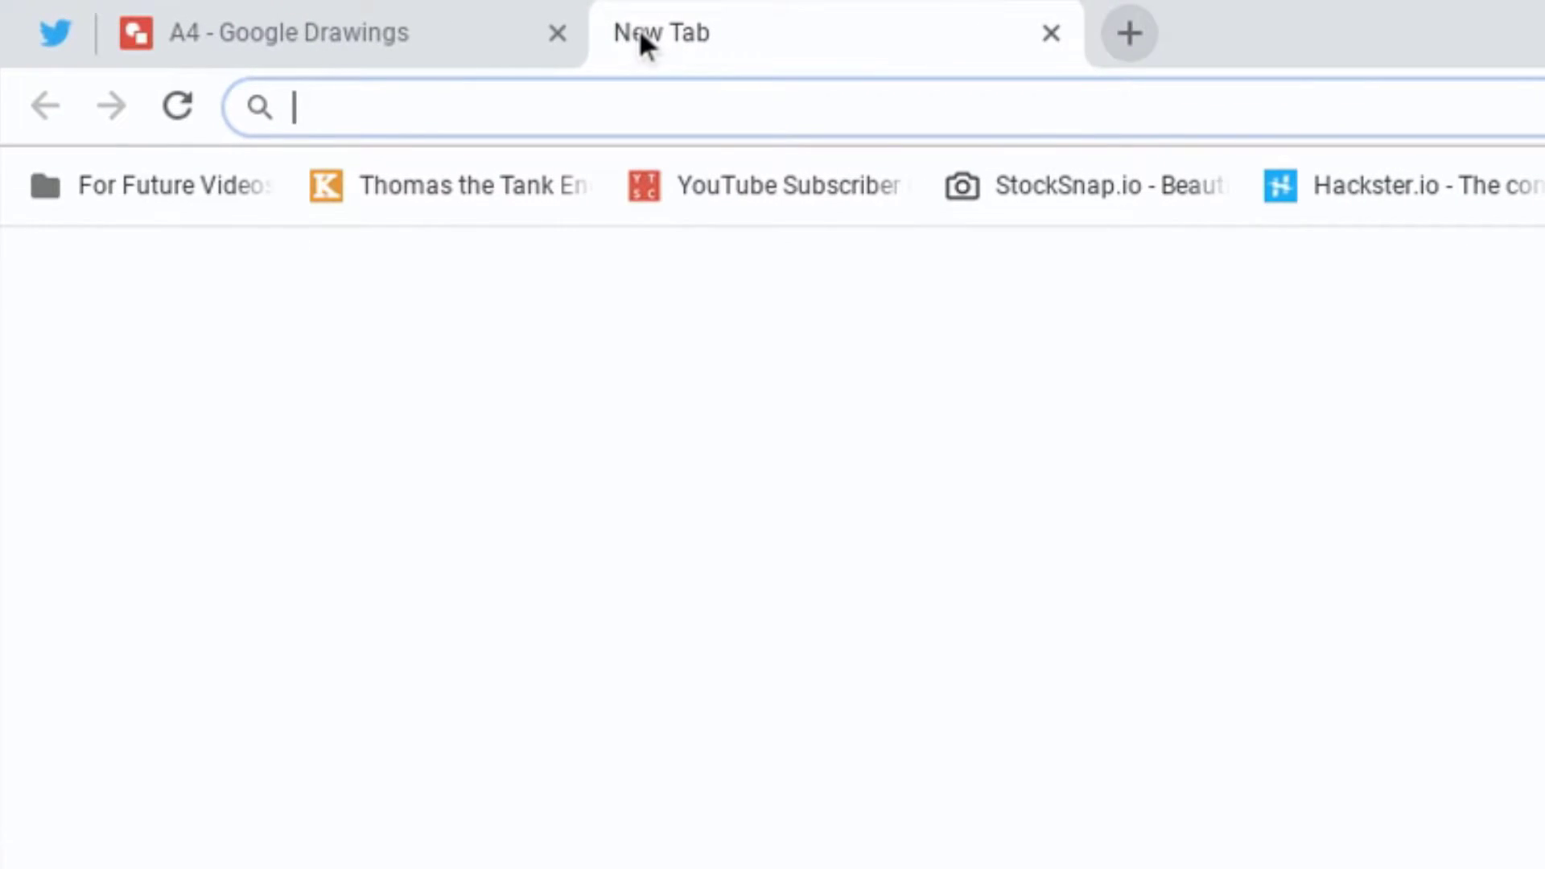
- Enter the a4 keyword in the omnibox to reach the Copy document page and make a copy
{"action": "type", "text": "a4"}
{"action": "key", "text": "Down"}
{"action": "key", "text": "Down"}
{"action": "key", "text": "Down"}
{"action": "key", "text": "Down"}
{"action": "key", "text": "Down"}
{"action": "key", "text": "Return"}
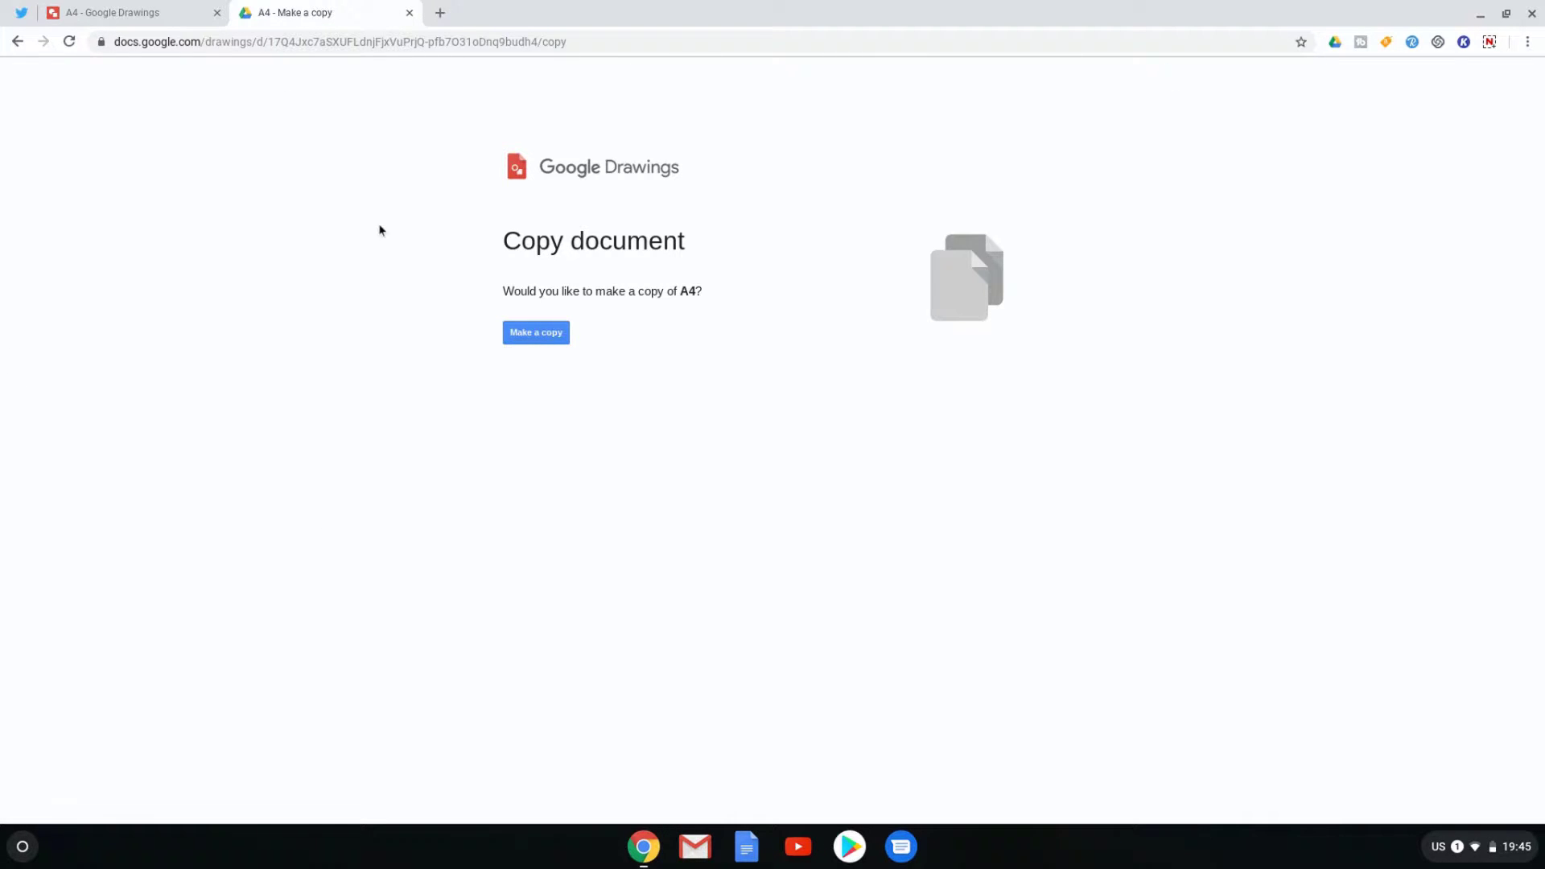
{"action": "left_click", "coordinate": [530, 338]}
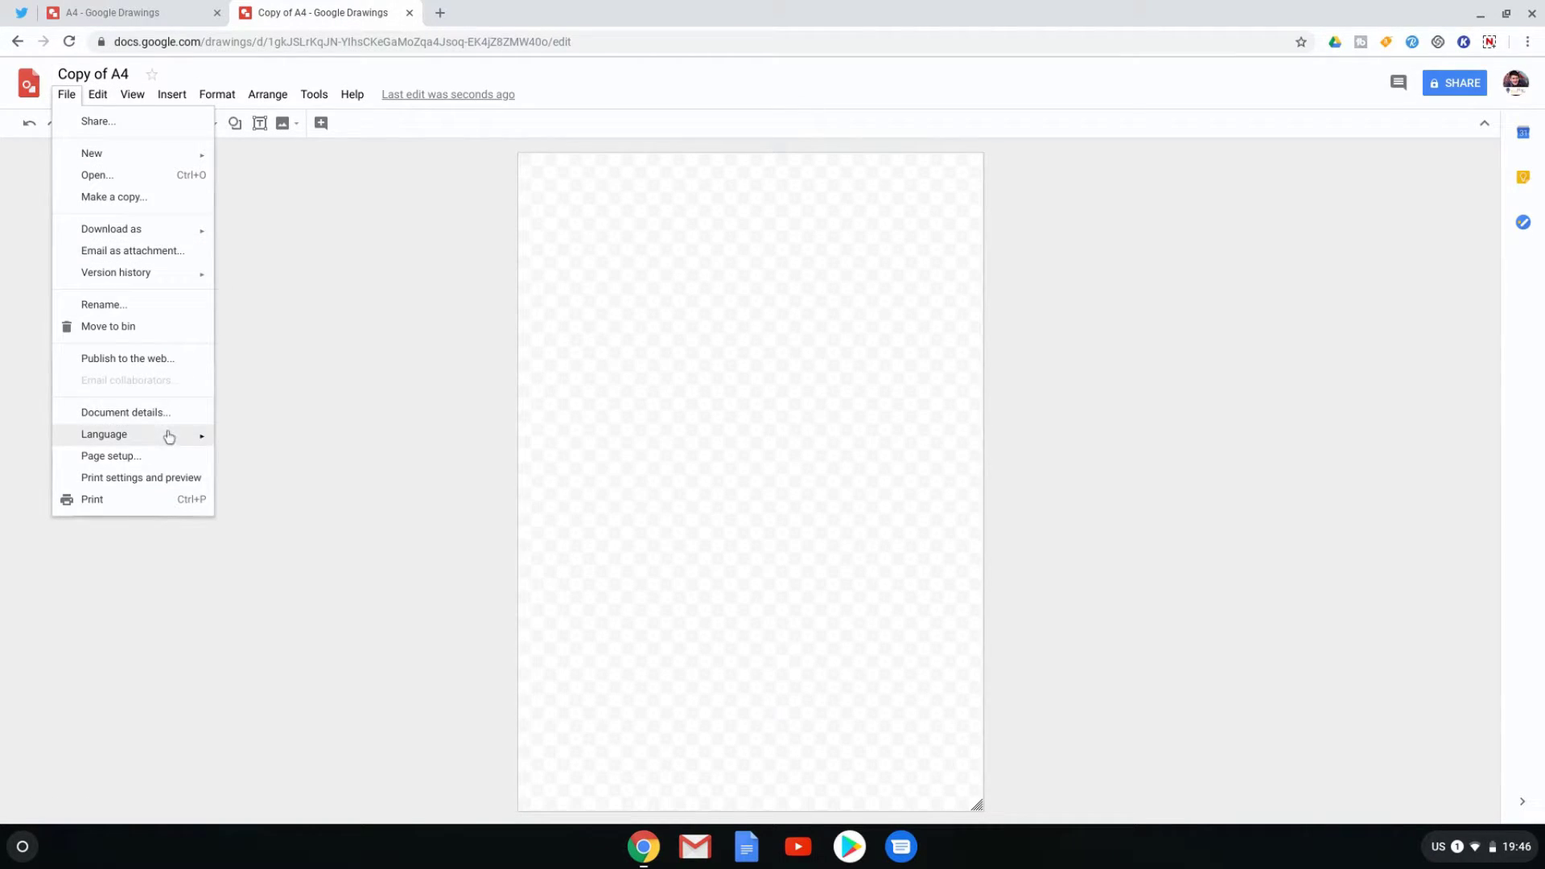
- In Page setup, set the Copy of A4 page to 29.7 cm wide by 21 cm high
{"action": "left_click", "coordinate": [161, 457]}
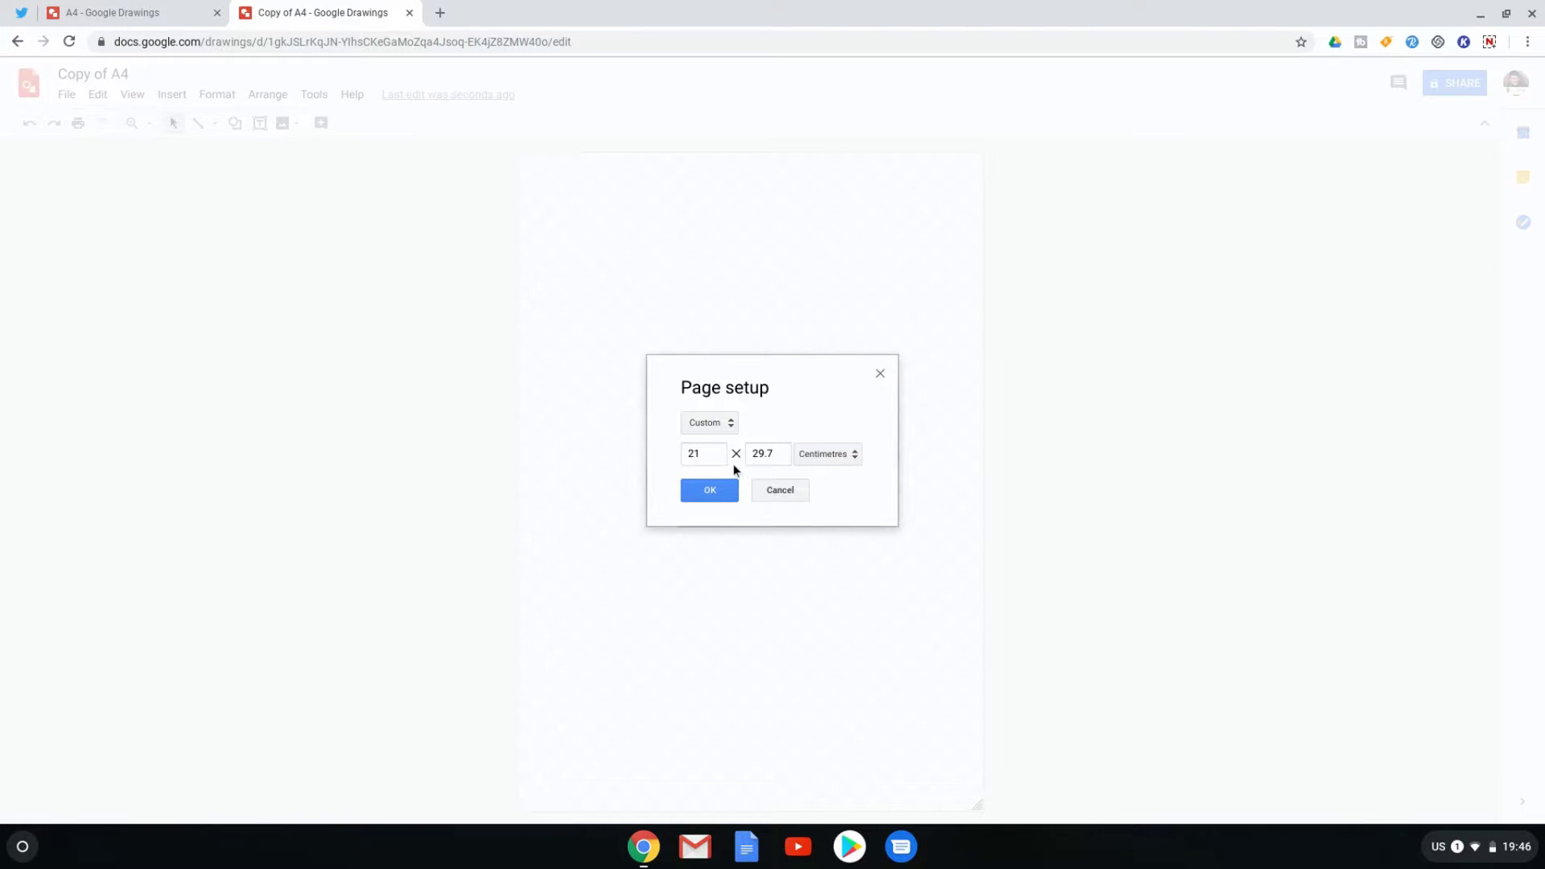
{"action": "left_click", "coordinate": [711, 453]}
{"action": "left_click", "coordinate": [764, 452]}
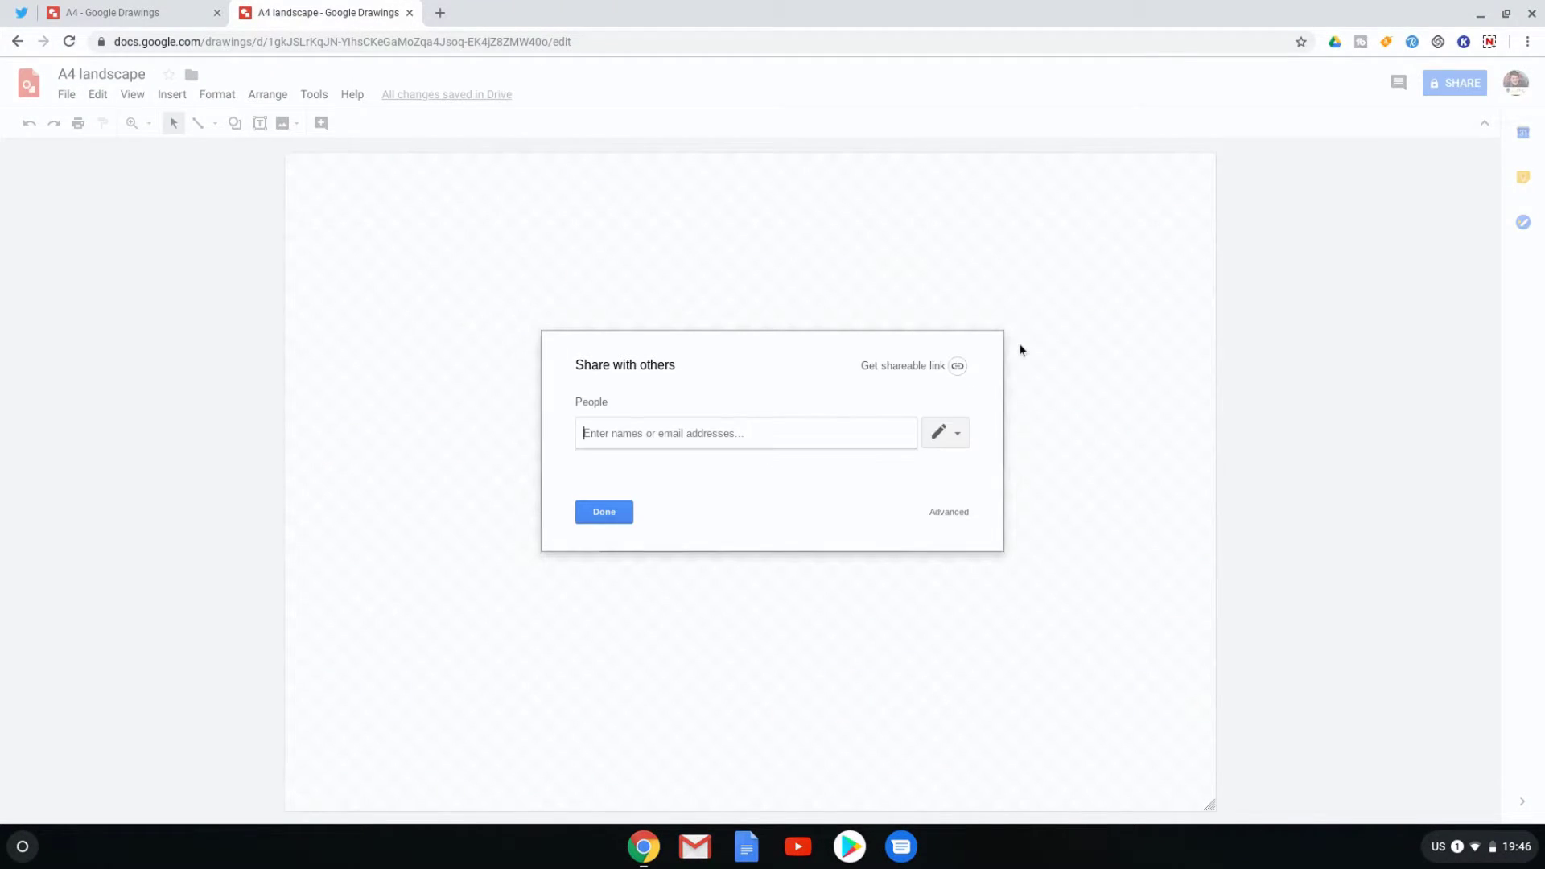
- Turn on view-only link sharing for A4 landscape, copy its link, and close the dialog
{"action": "left_click", "coordinate": [957, 367]}
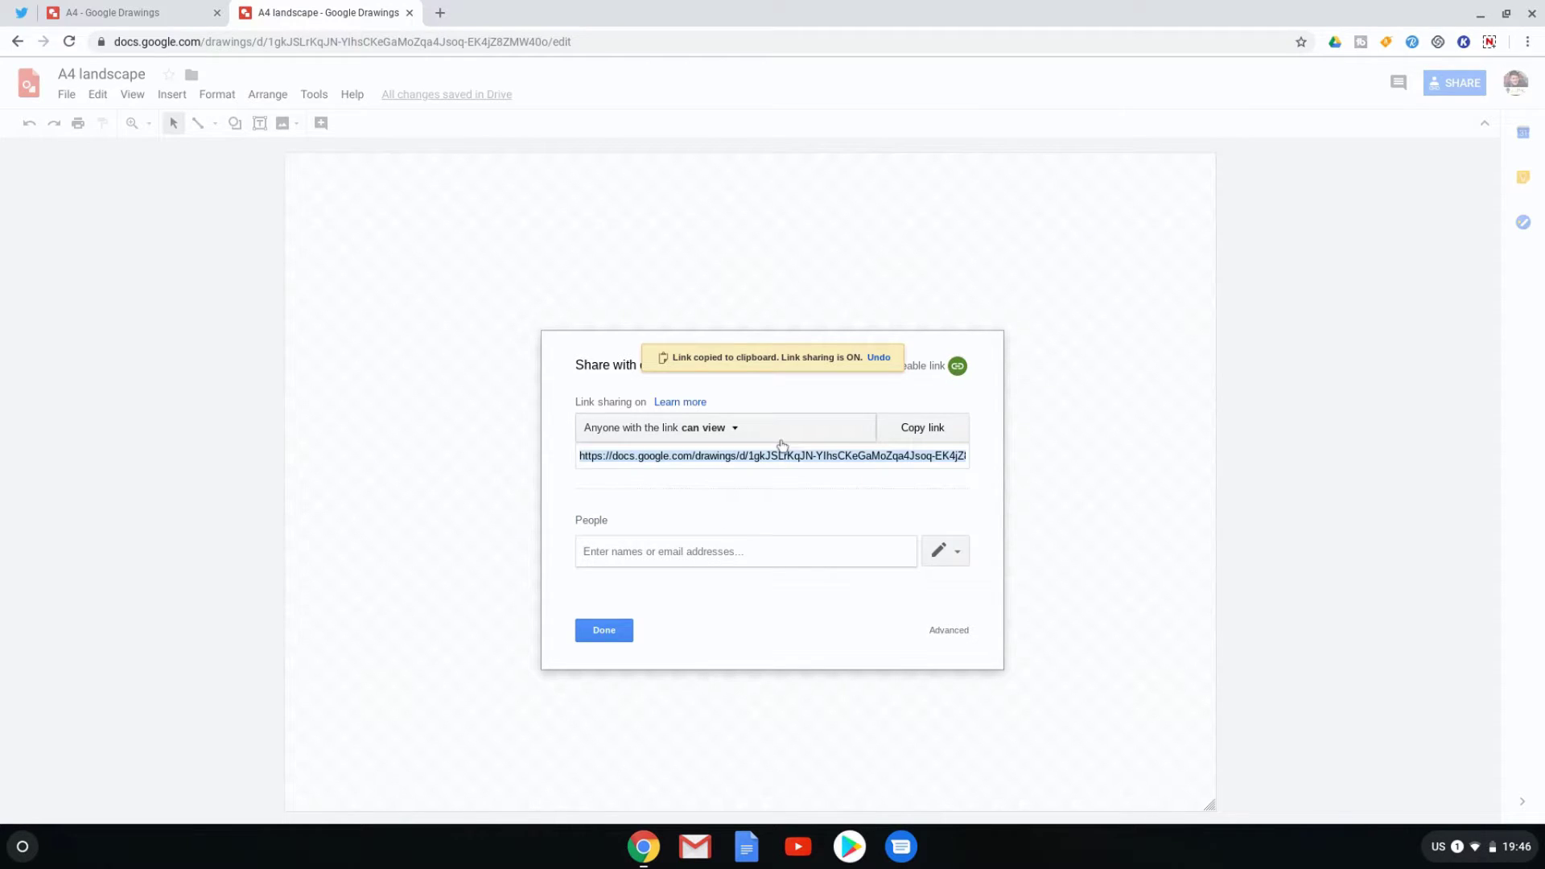
{"action": "left_click", "coordinate": [910, 433]}
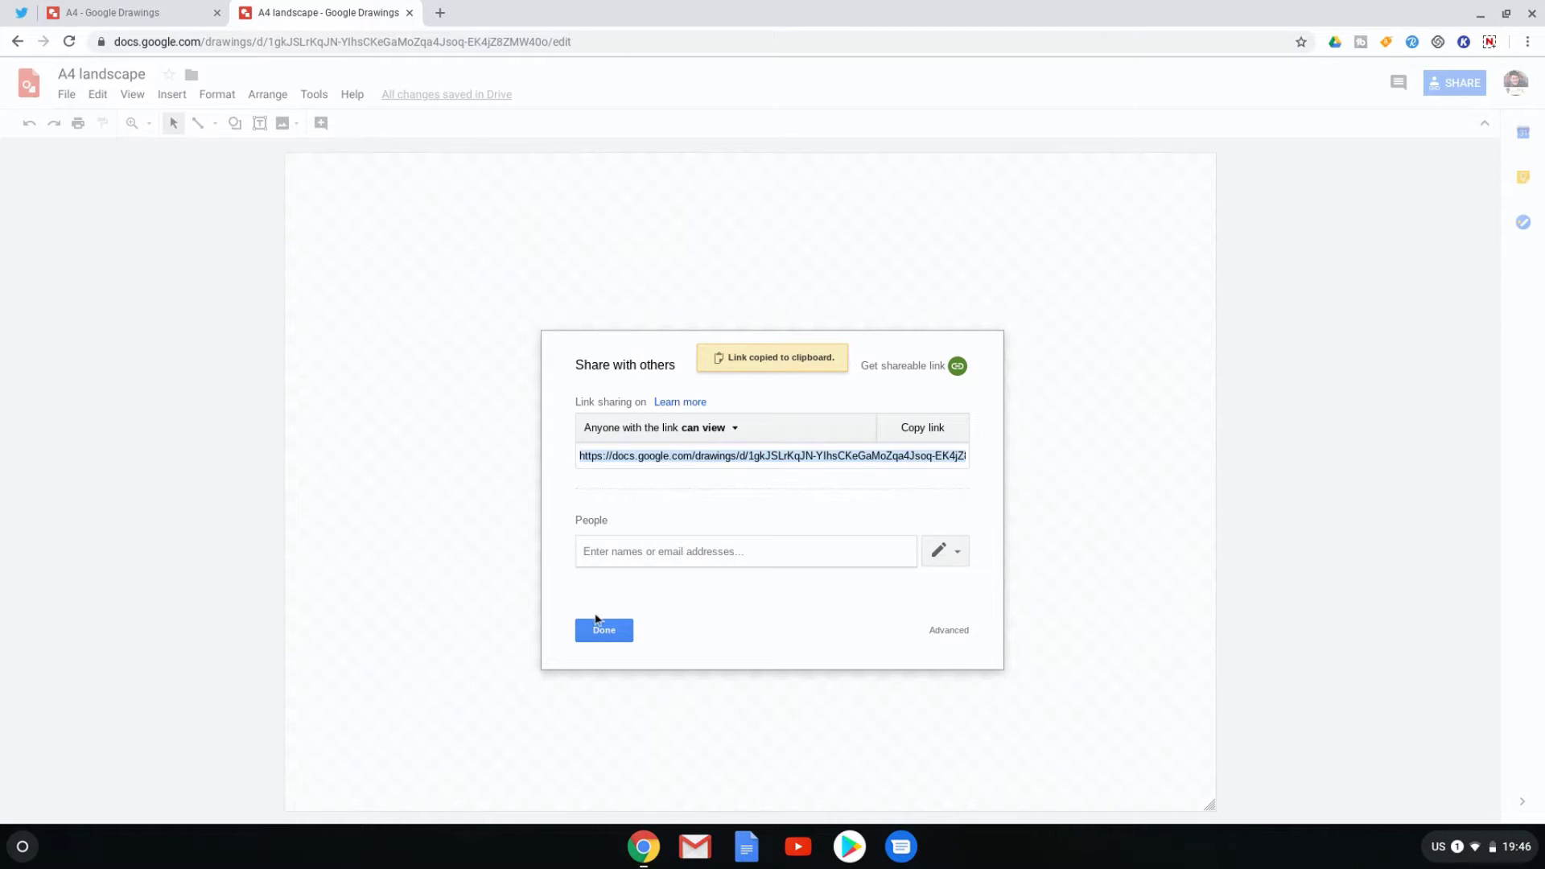
{"action": "left_click", "coordinate": [601, 629]}
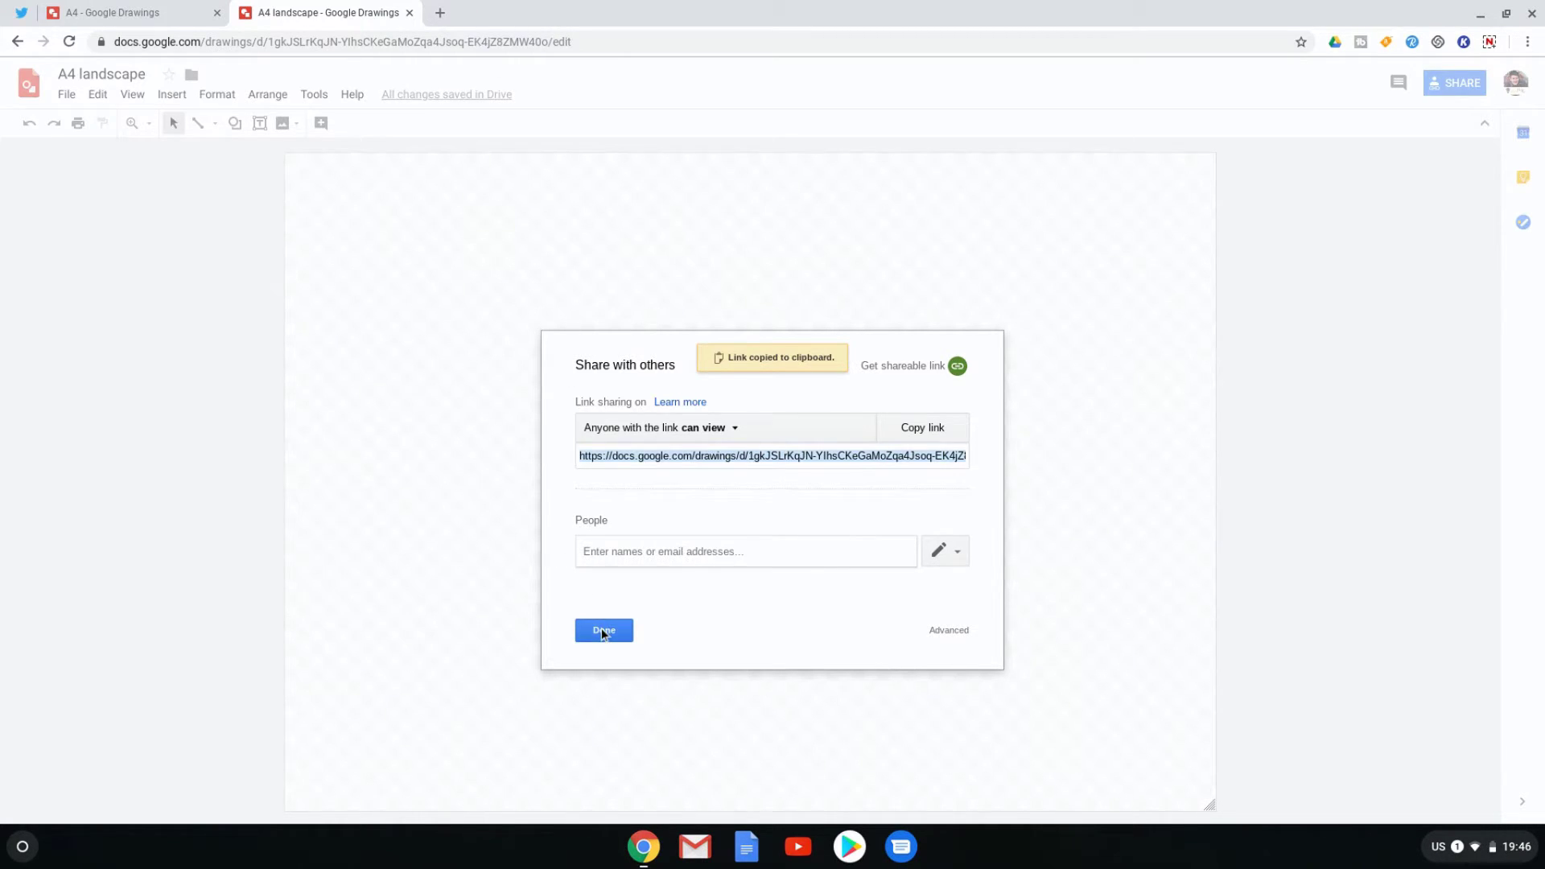
- Add search engine 'ad landscape', keyword a4l, with the landscape link's edit?usp=sharing replaced by 'copy'
{"action": "left_click", "coordinate": [1527, 42]}
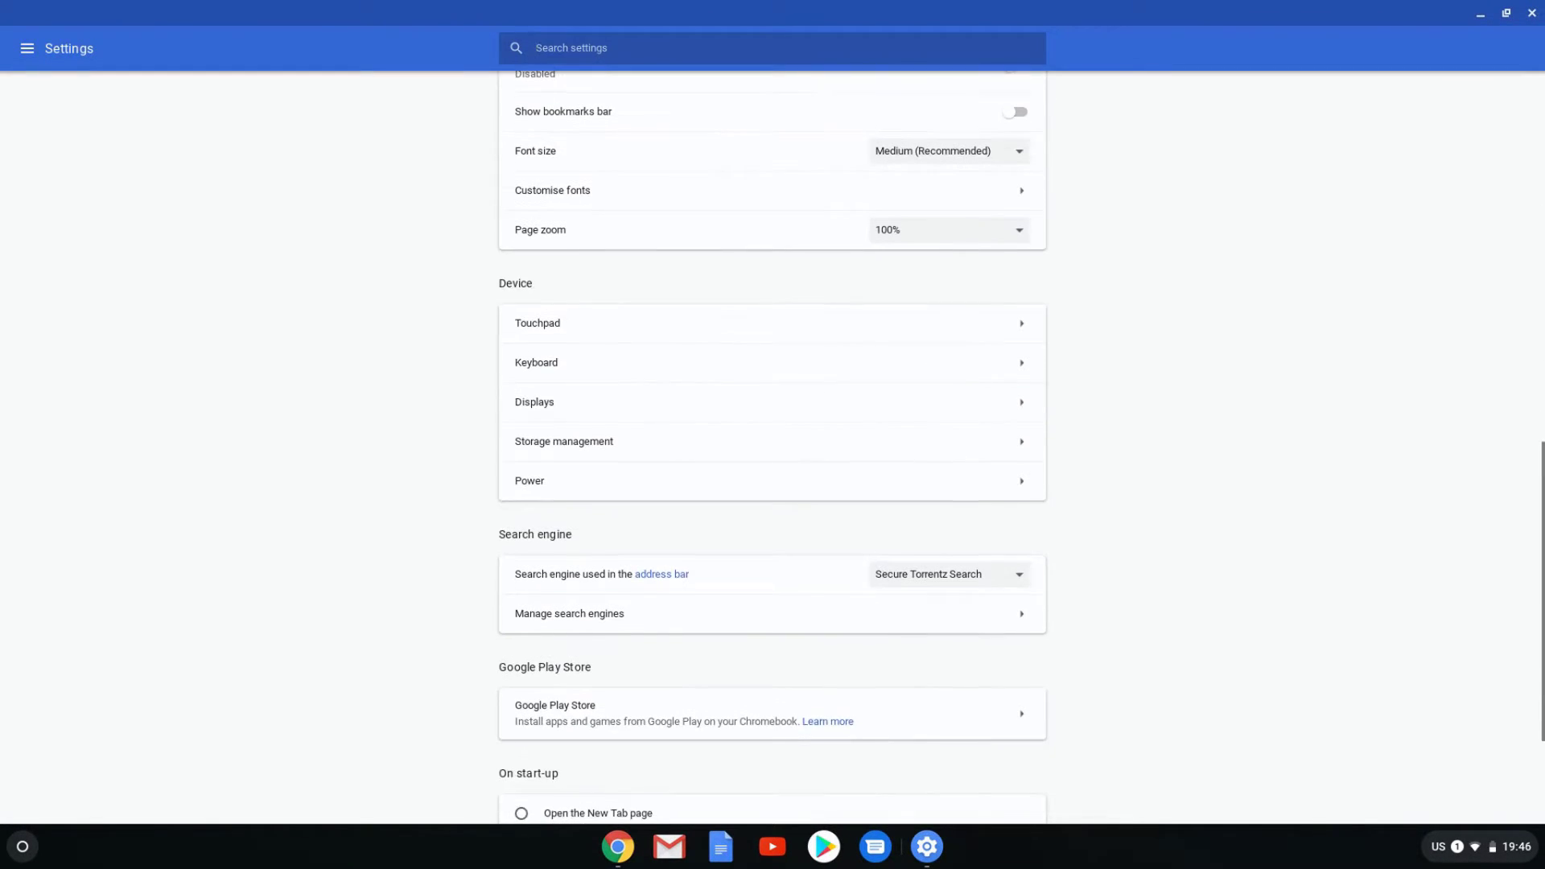
{"action": "left_click", "coordinate": [625, 620]}
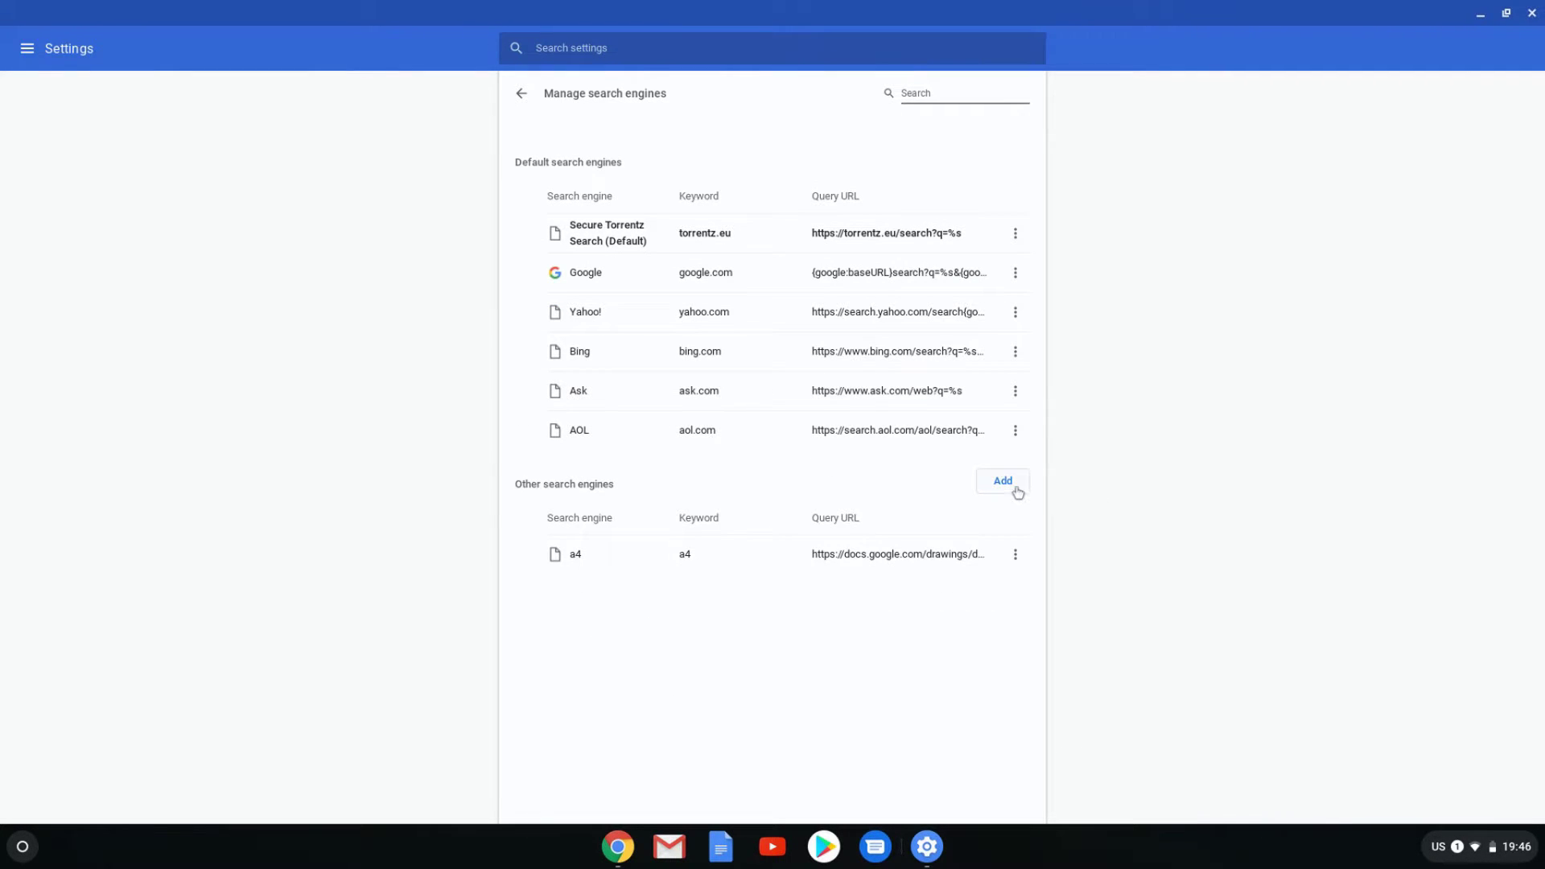
{"action": "left_click", "coordinate": [1006, 482]}
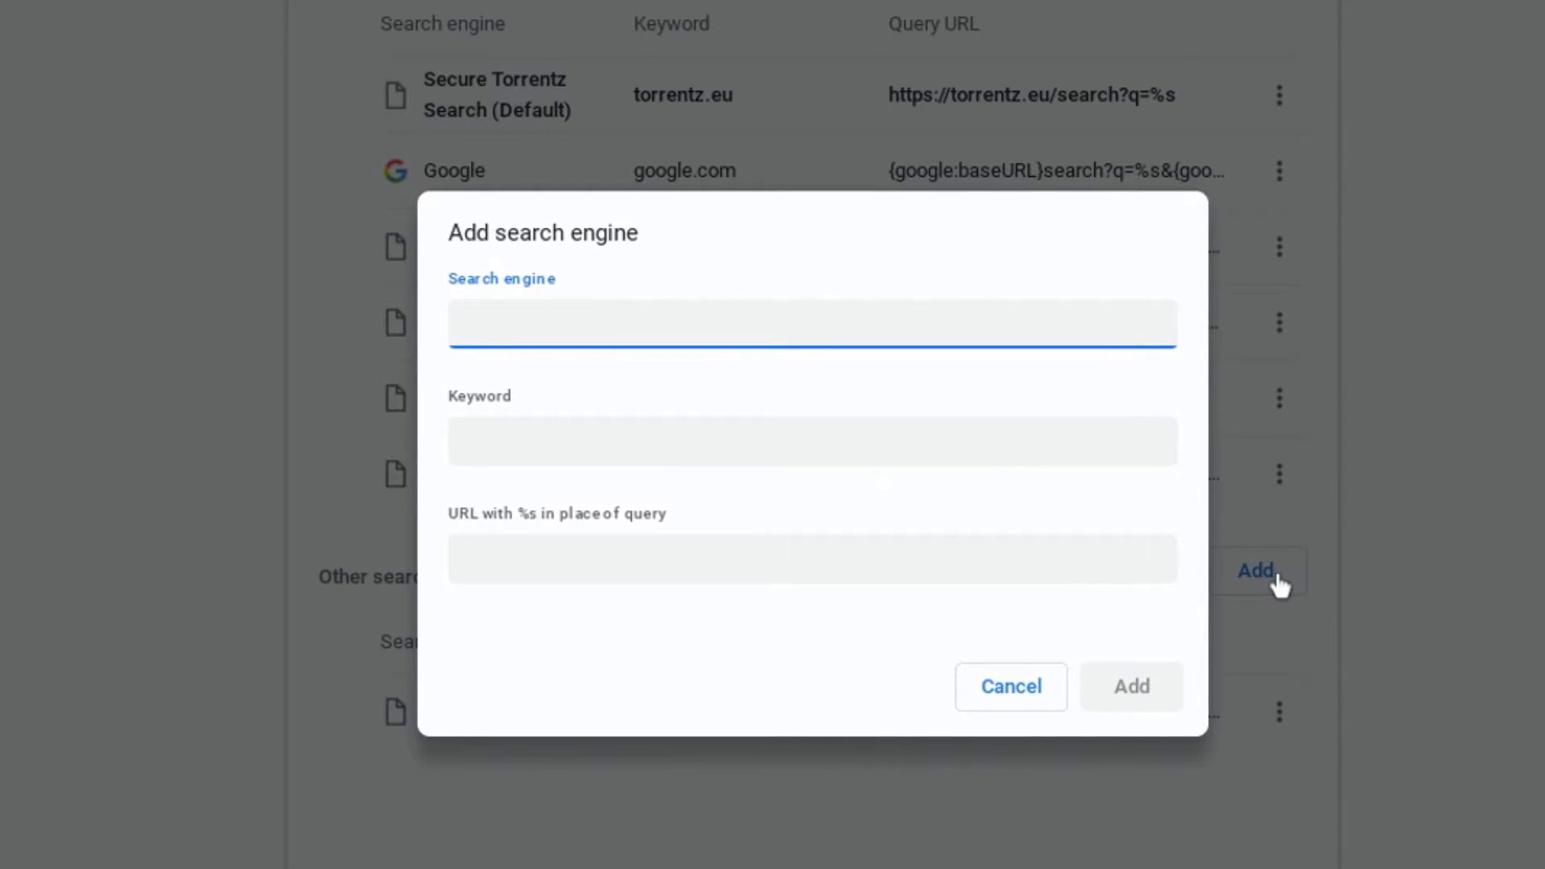
{"action": "type", "text": "ad landscape"}
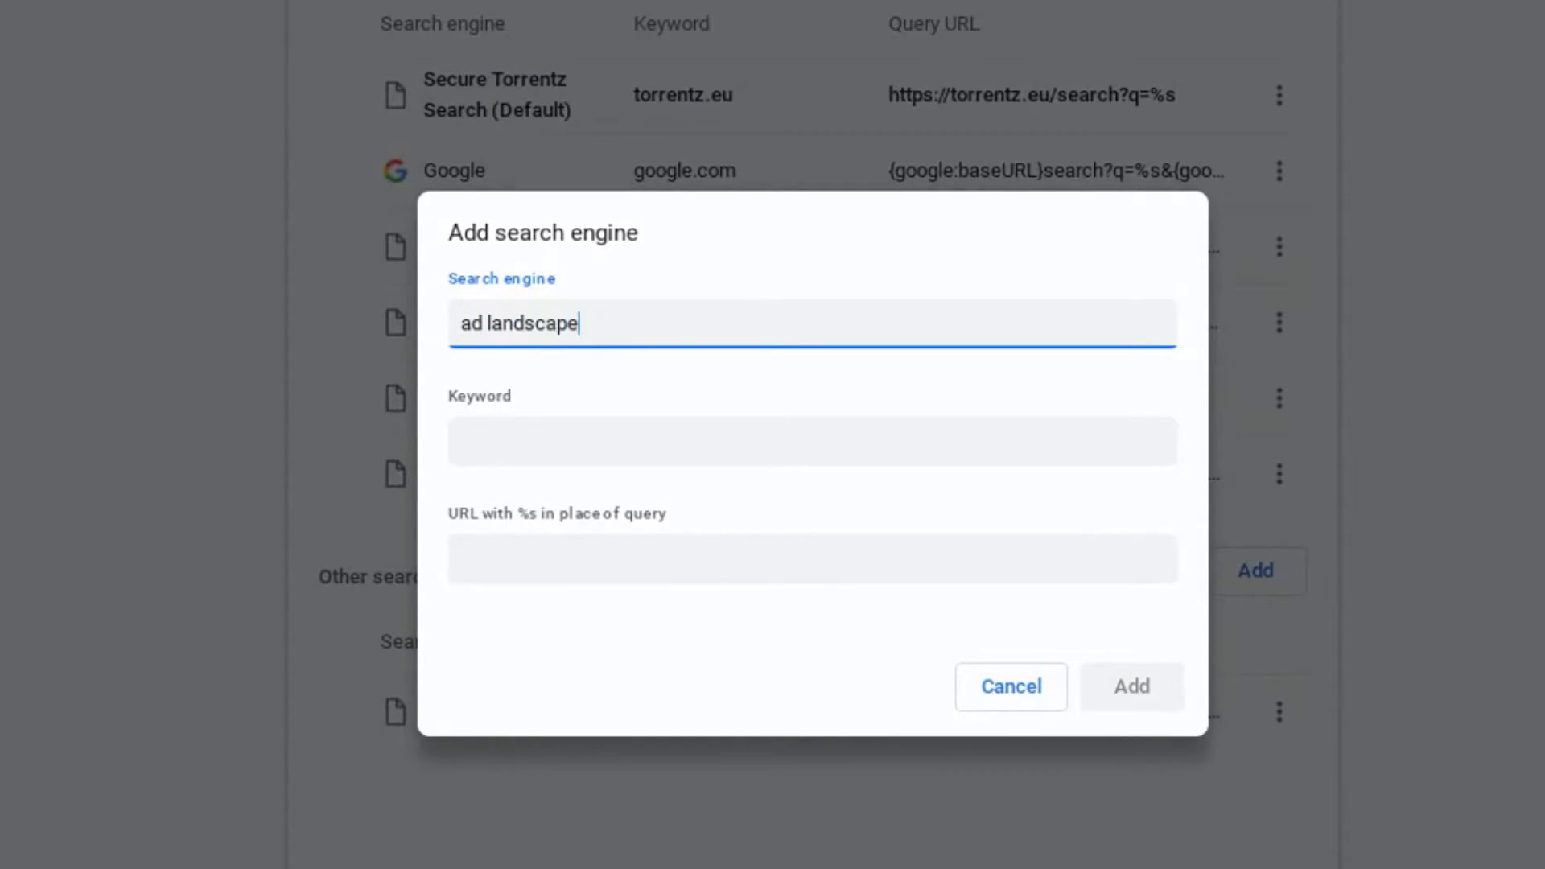
{"action": "left_click", "coordinate": [690, 448]}
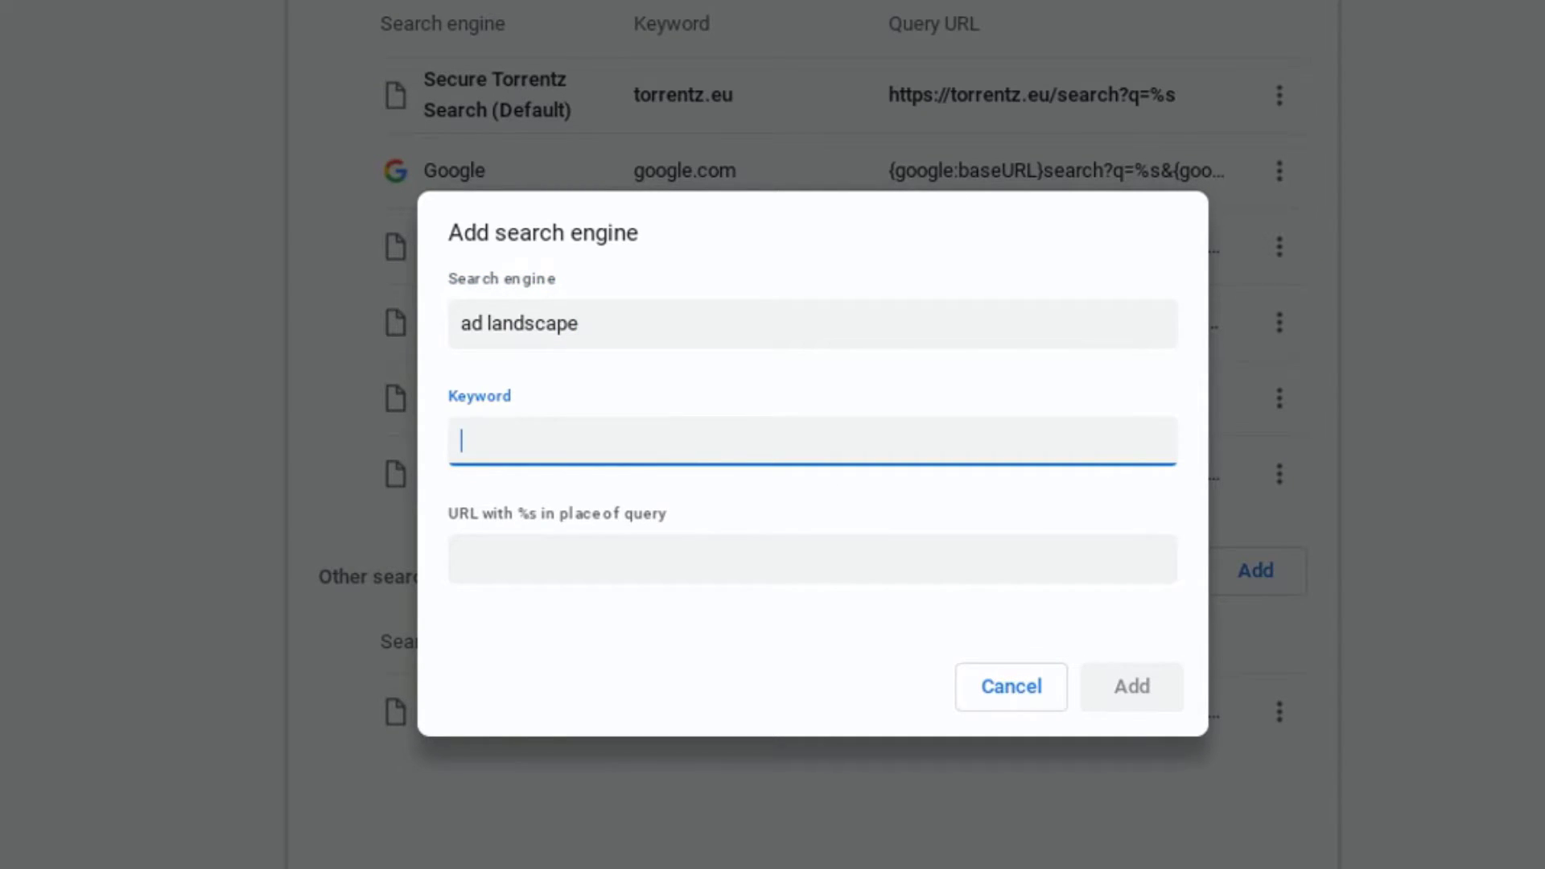
{"action": "type", "text": "a4l"}
{"action": "left_click", "coordinate": [655, 560]}
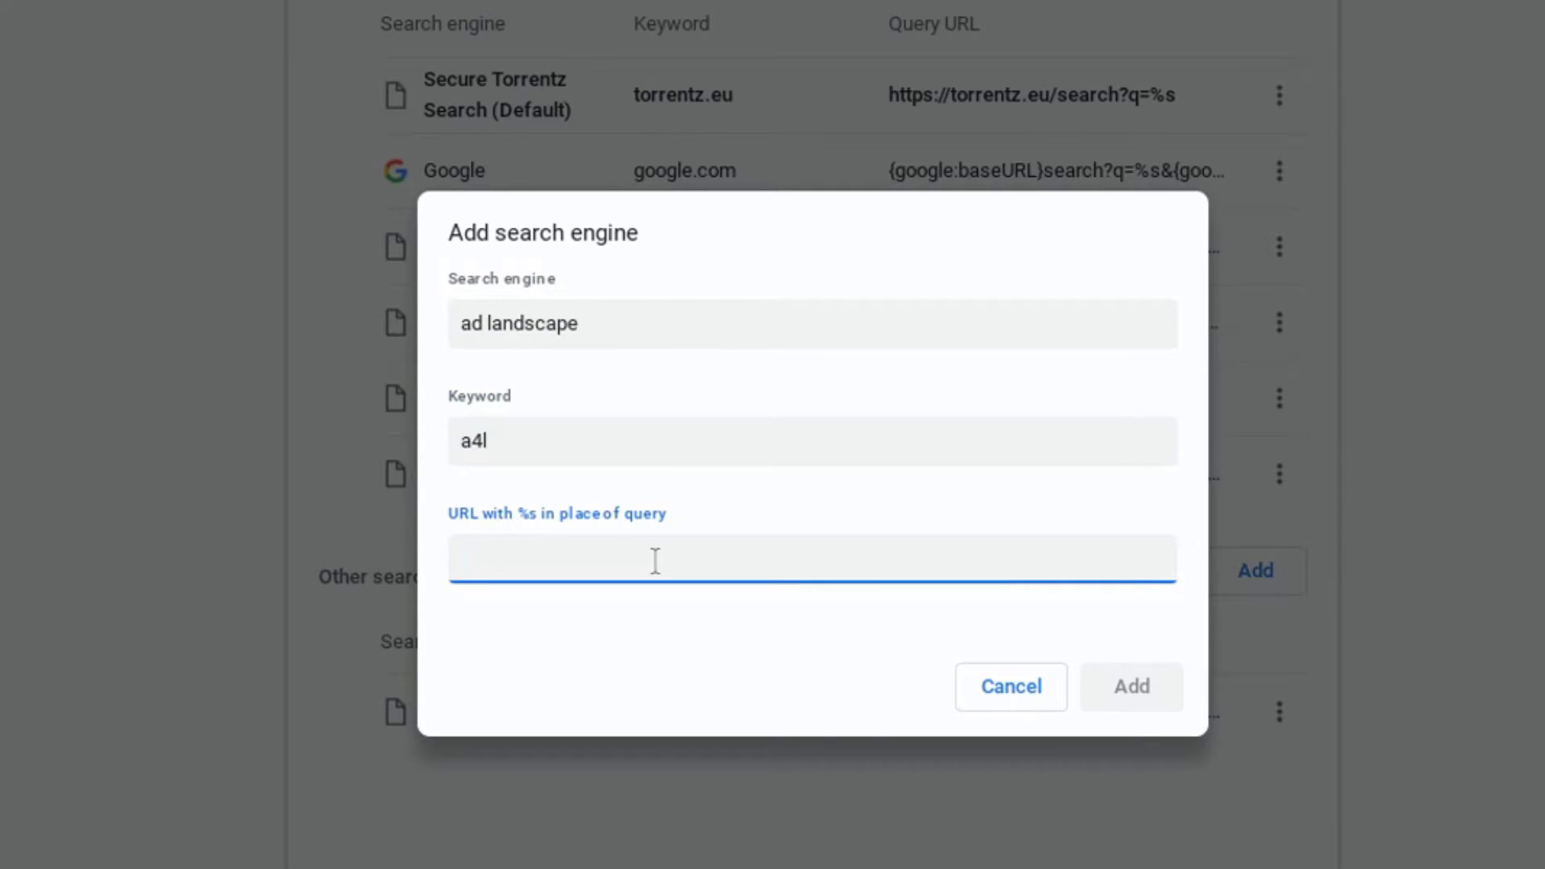
{"action": "key", "text": "ctrl+v"}
{"action": "left_click_drag", "start_coordinate": [1011, 561], "coordinate": [1142, 563]}
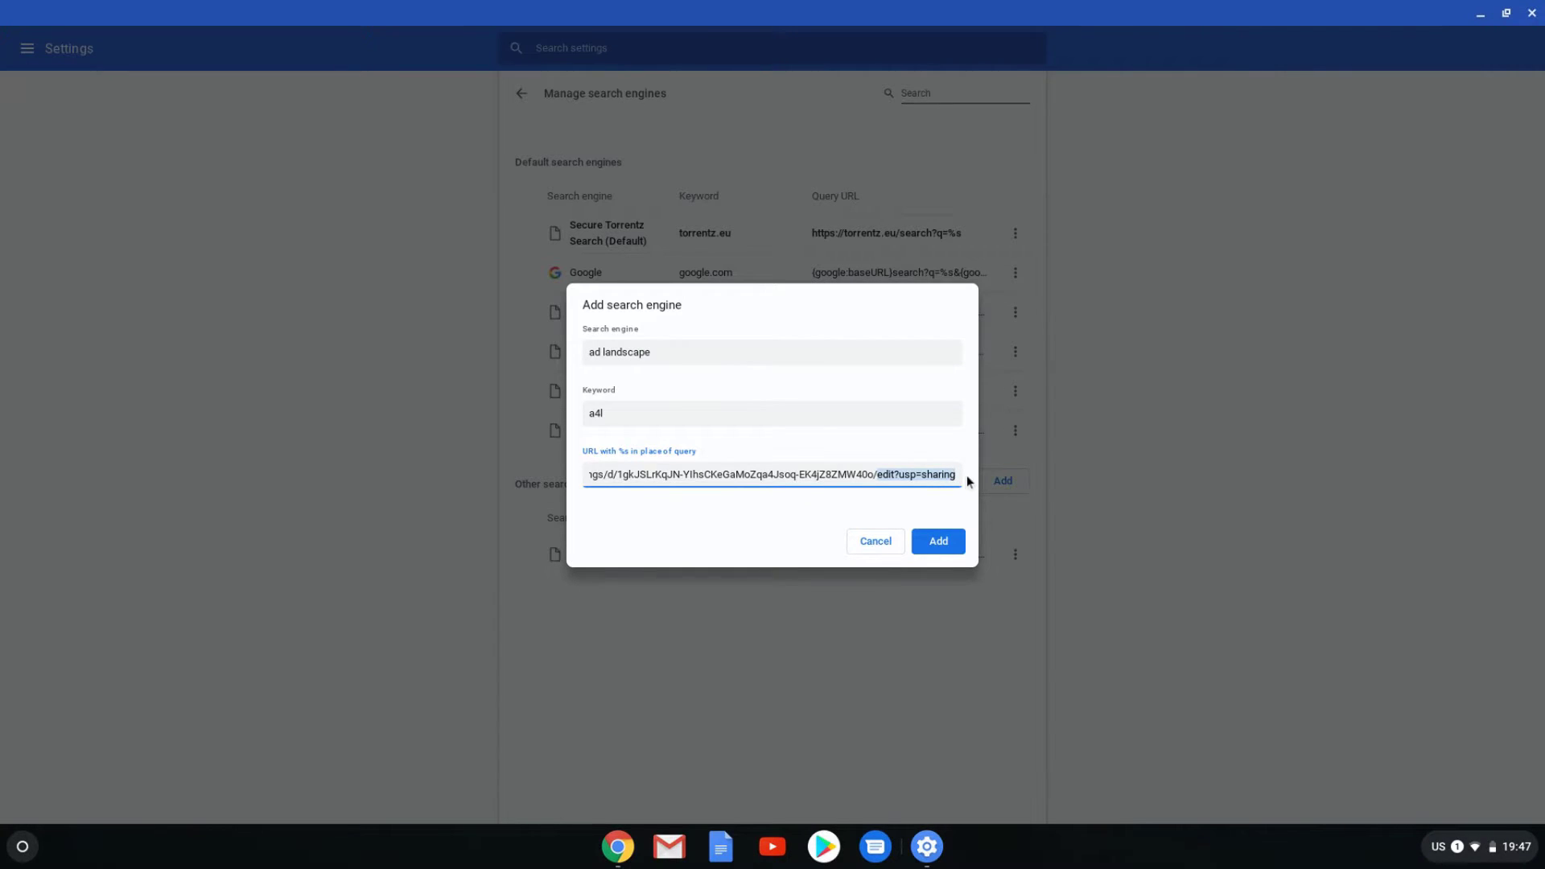
{"action": "type", "text": "copy"}
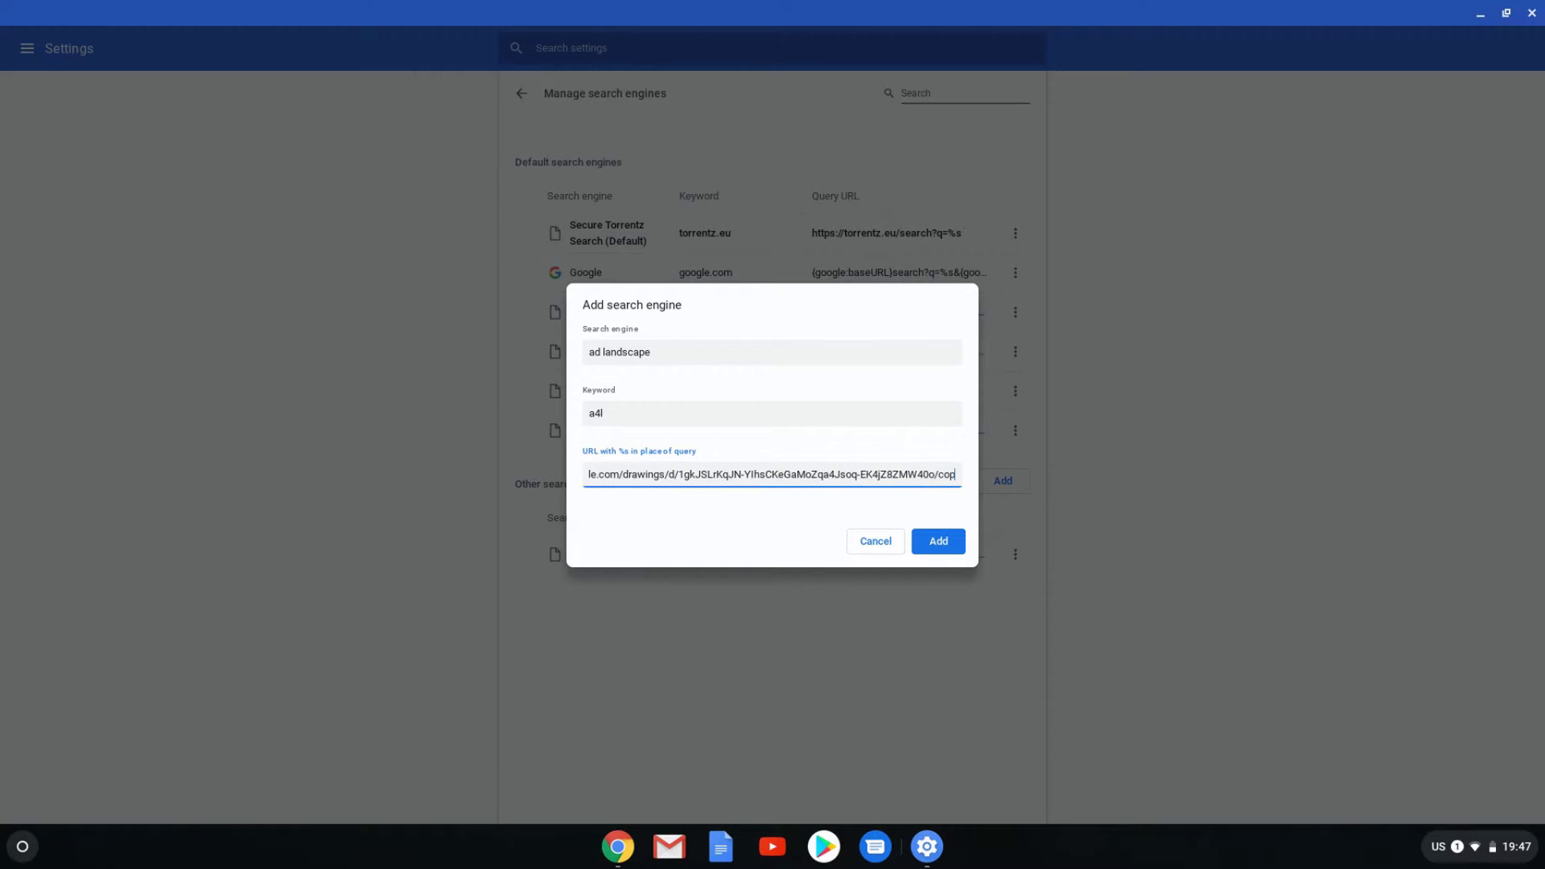
{"action": "left_click", "coordinate": [948, 545]}
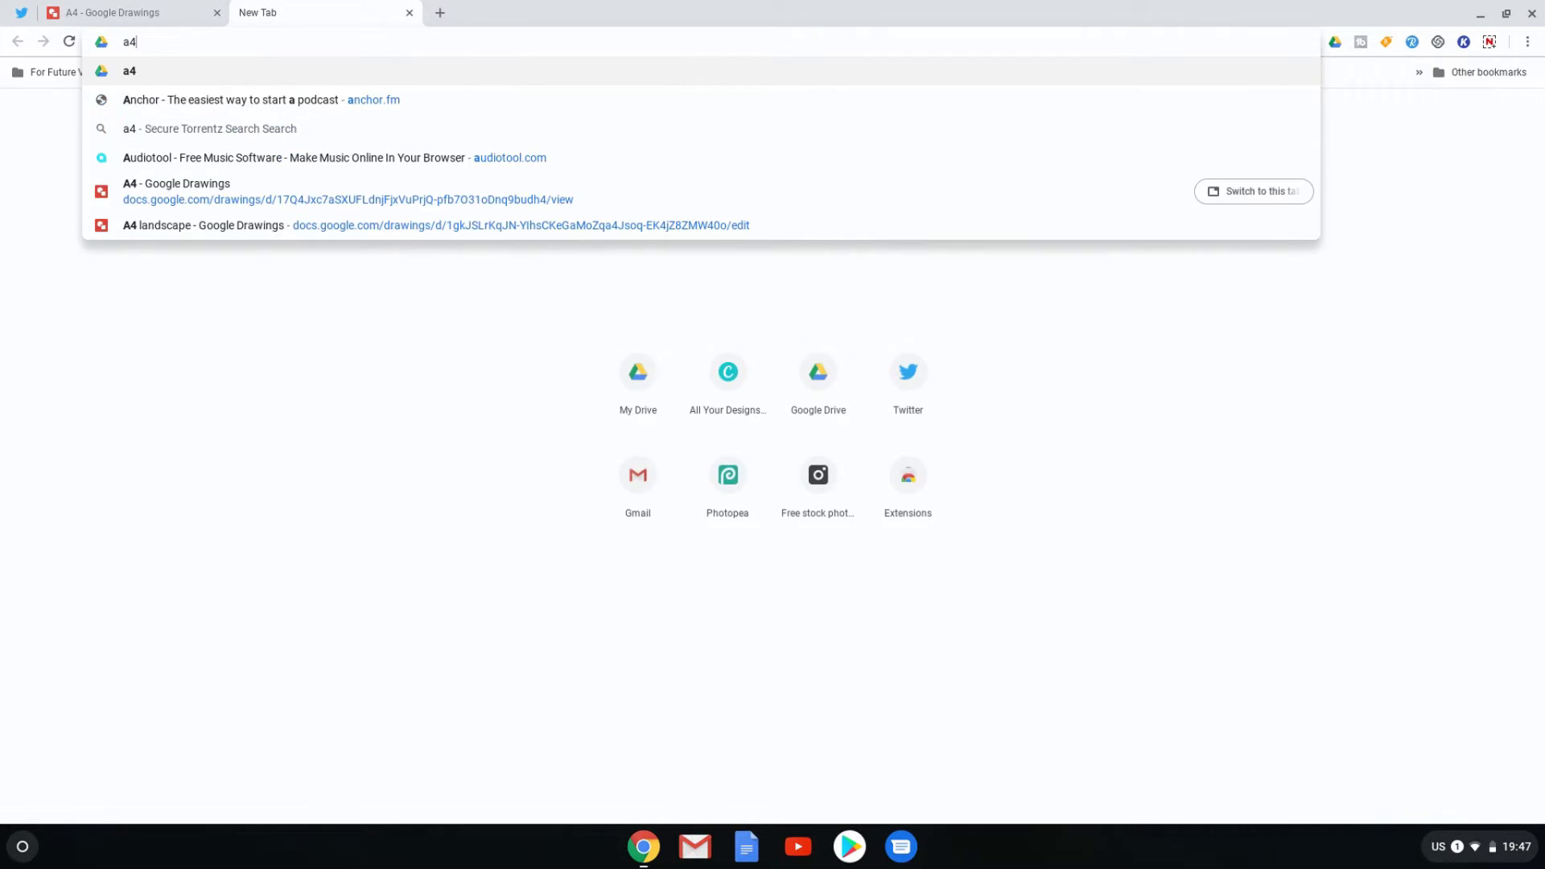
- Run the a4 shortcut from the address bar to load the A4 Copy document page
{"action": "key", "text": "ctrl+a"}
{"action": "key", "text": "Return"}
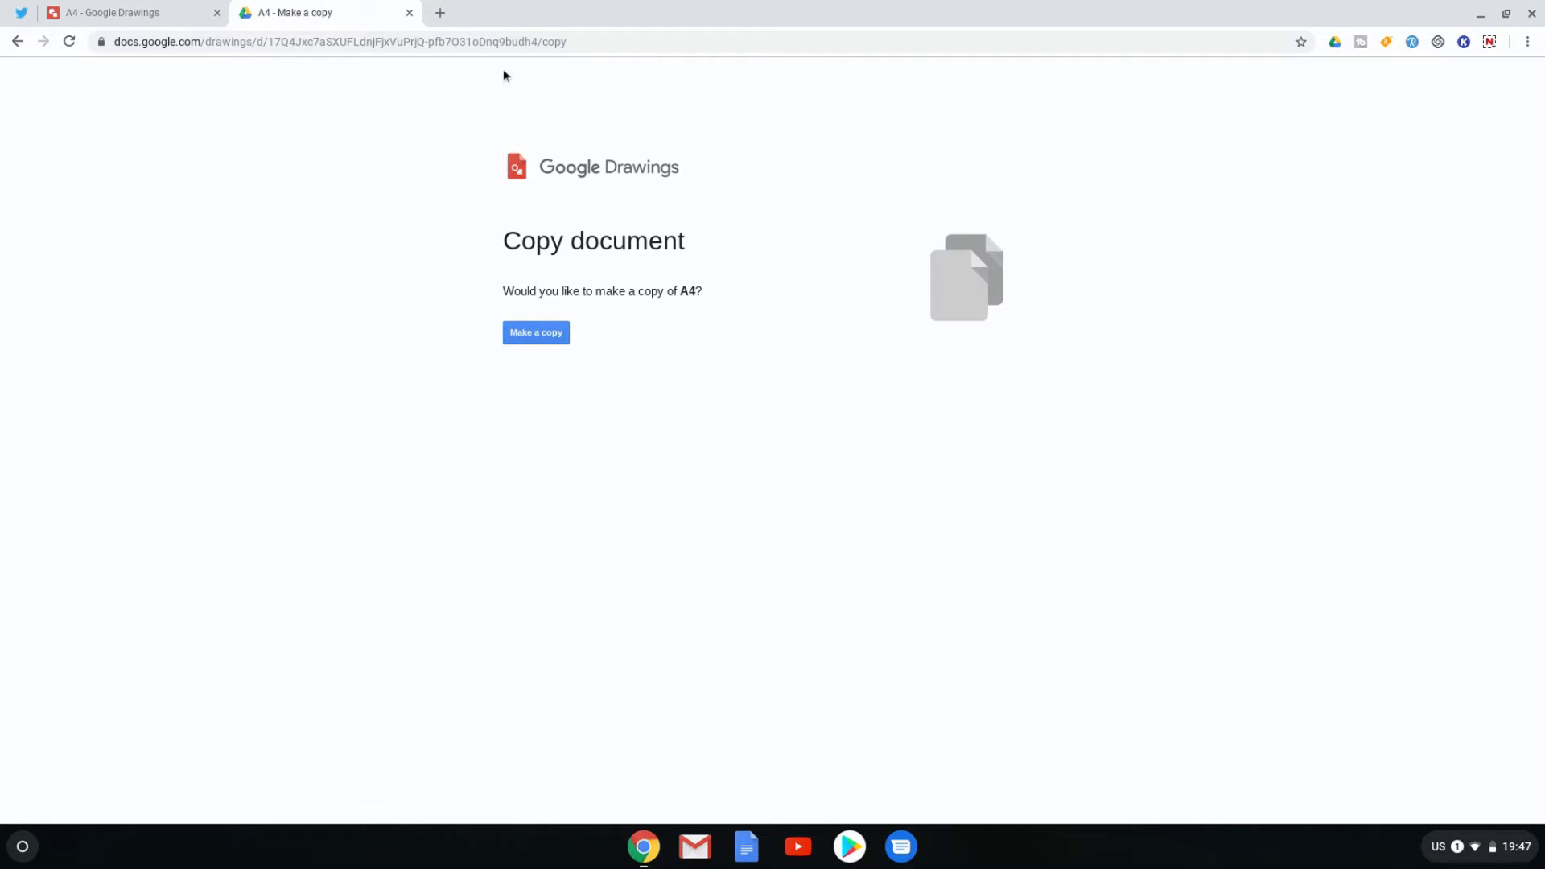
- Type a4 again and pick the A4 landscape suggestion to open its Copy document page
{"action": "left_click", "coordinate": [524, 44]}
{"action": "type", "text": "a"}
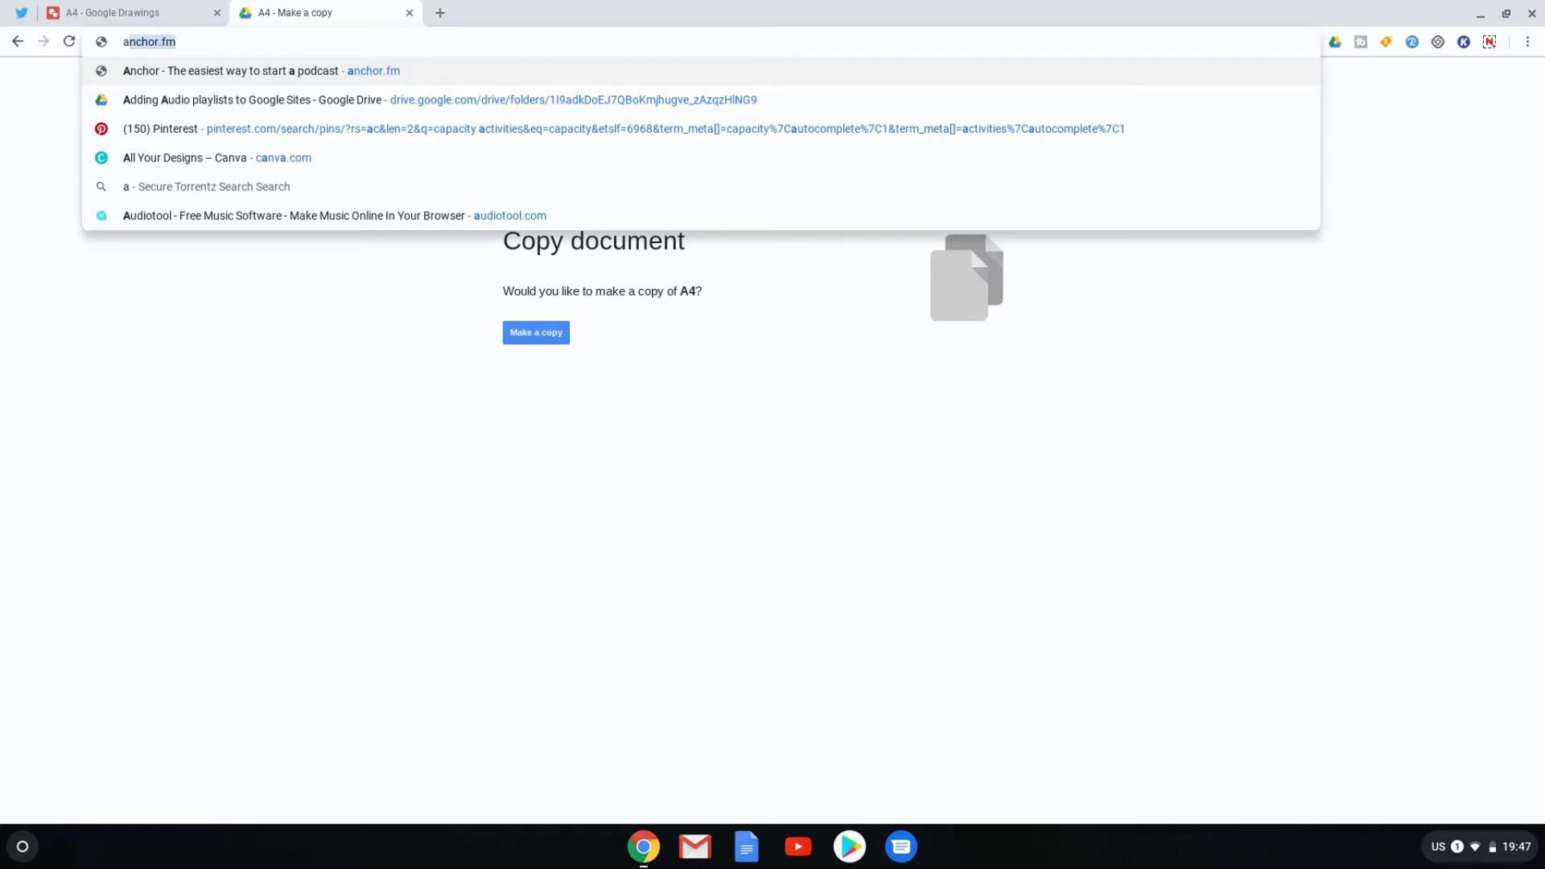
{"action": "type", "text": "4"}
{"action": "left_click", "coordinate": [527, 160]}
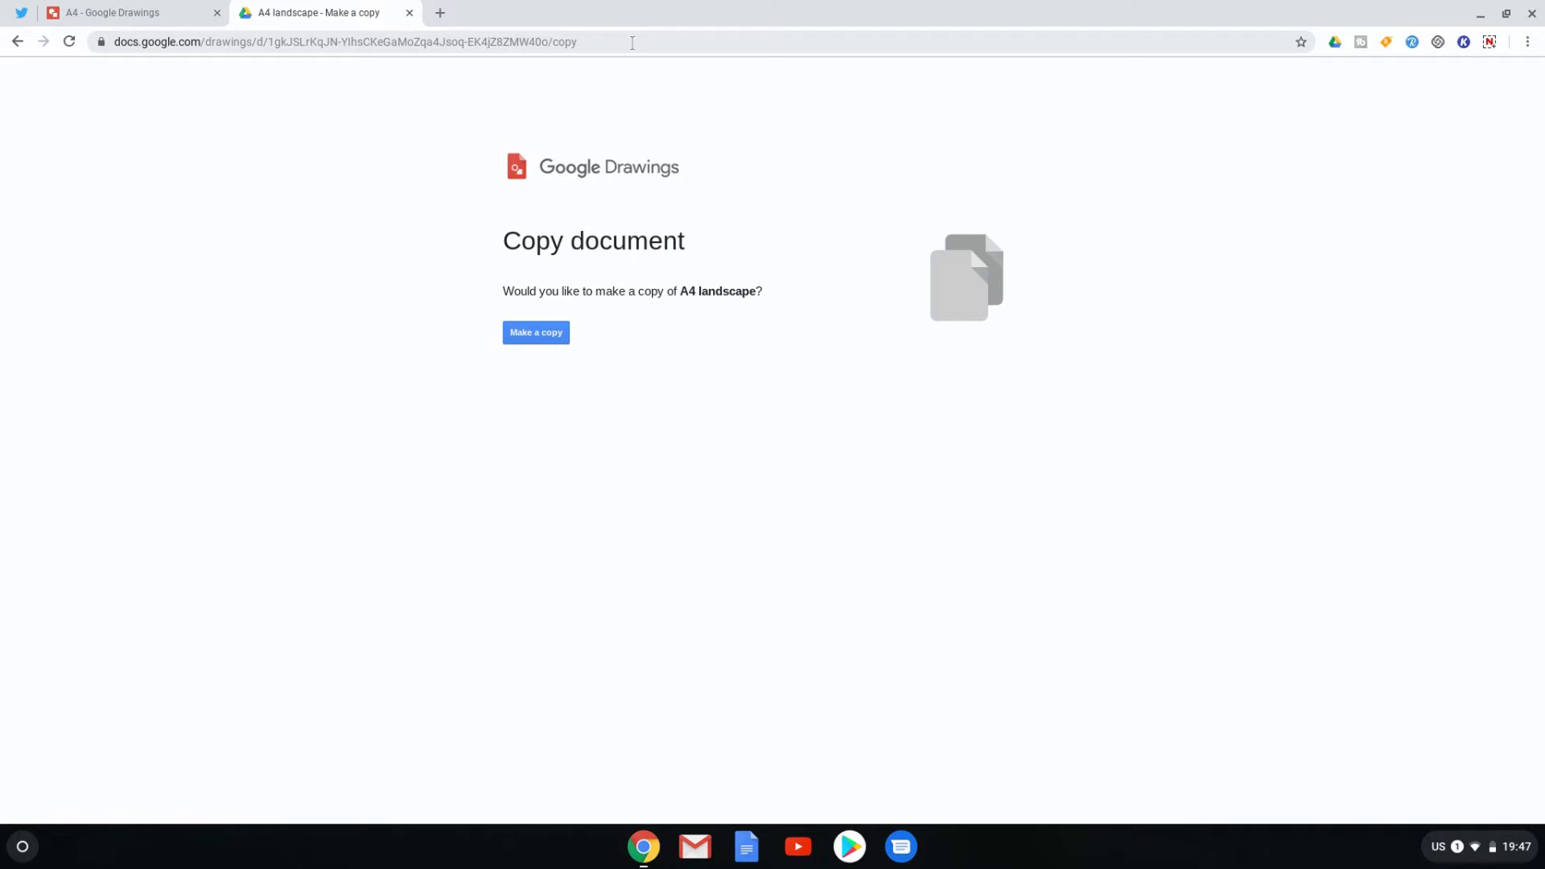
- Close the Settings window listing the a4 and ad landscape search engines
{"action": "right_click", "coordinate": [552, 40]}
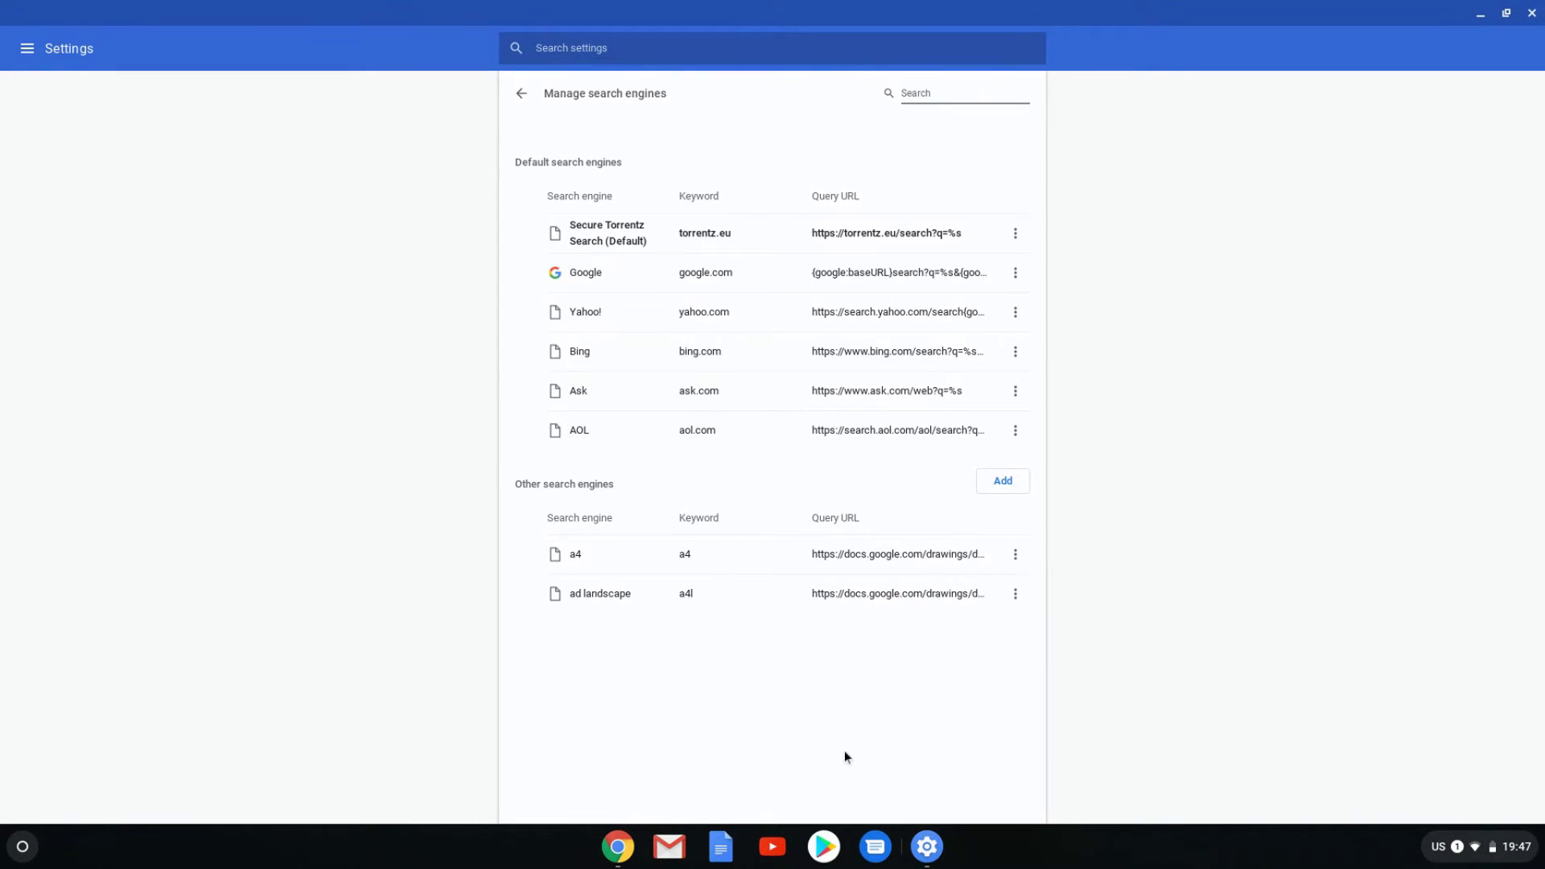
{"action": "left_click", "coordinate": [1531, 13]}
{"action": "left_click", "coordinate": [56, 13]}
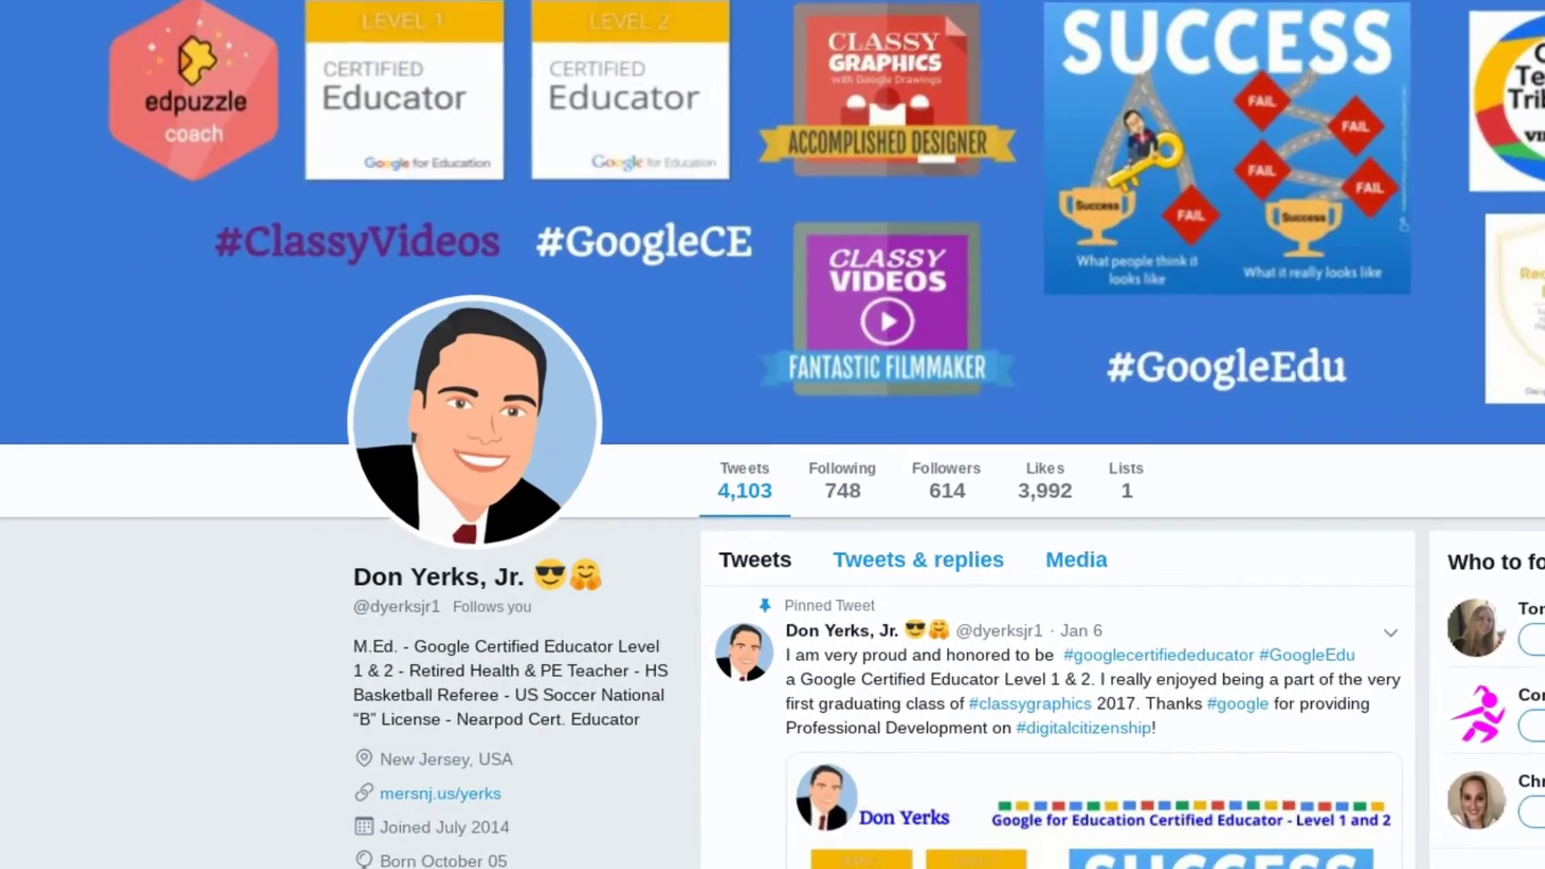